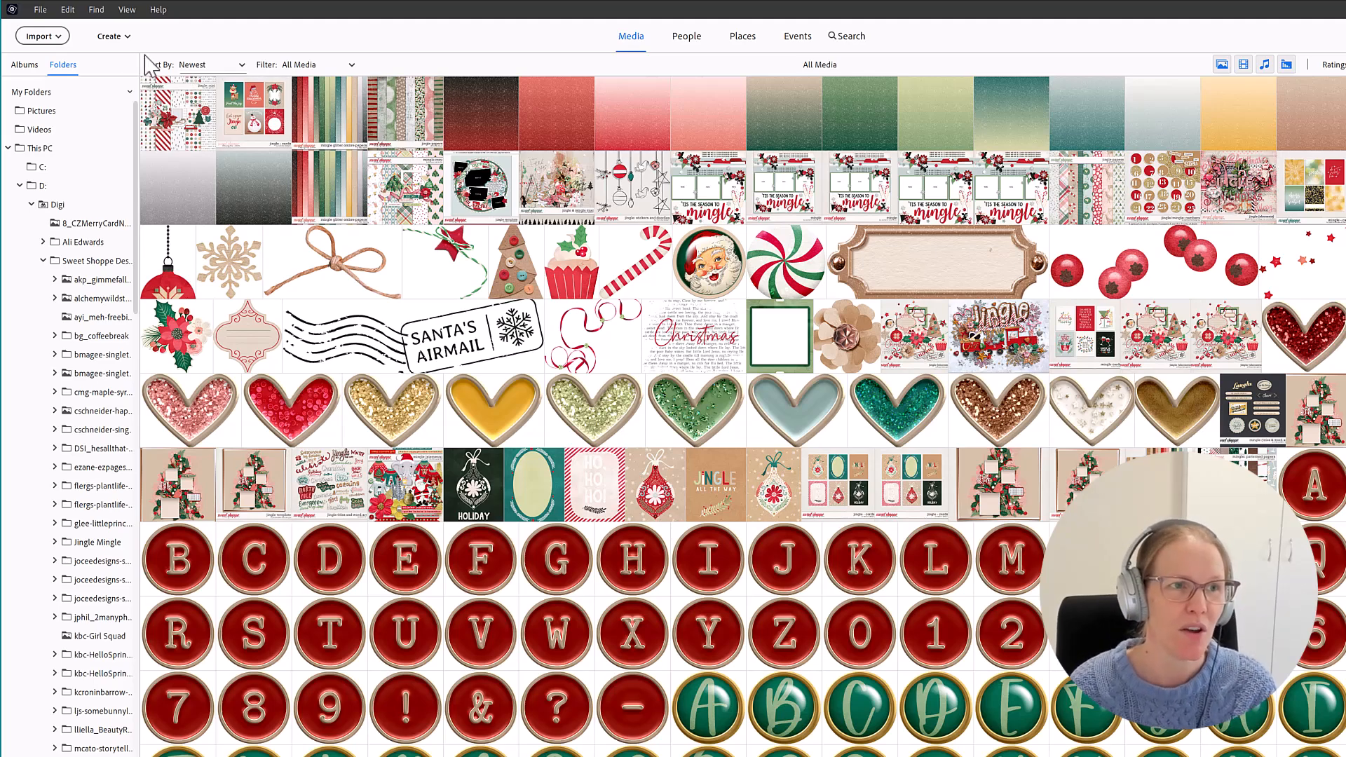
# Start a catalog backup using the Backup Catalog Structure option and proceed to the destination settings.
pyautogui.click(40, 9)
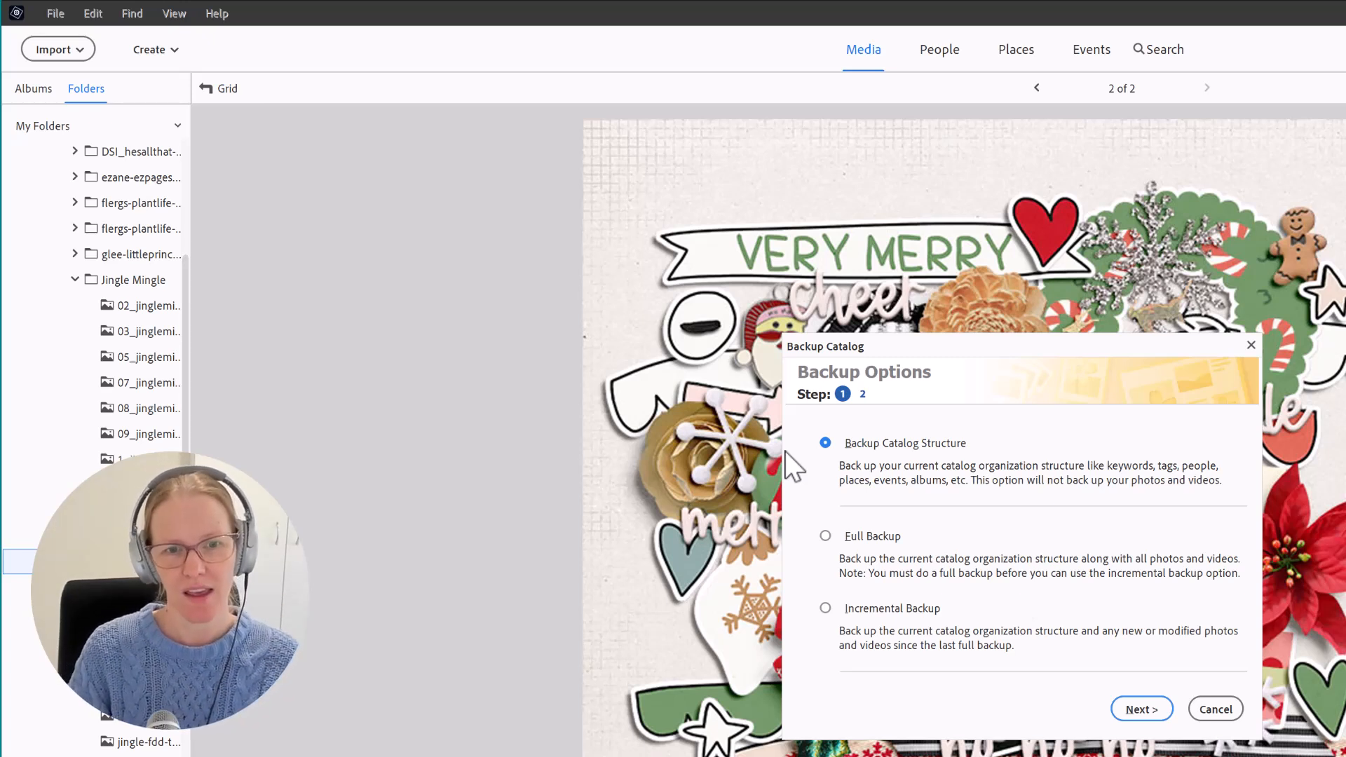
pyautogui.click(825, 537)
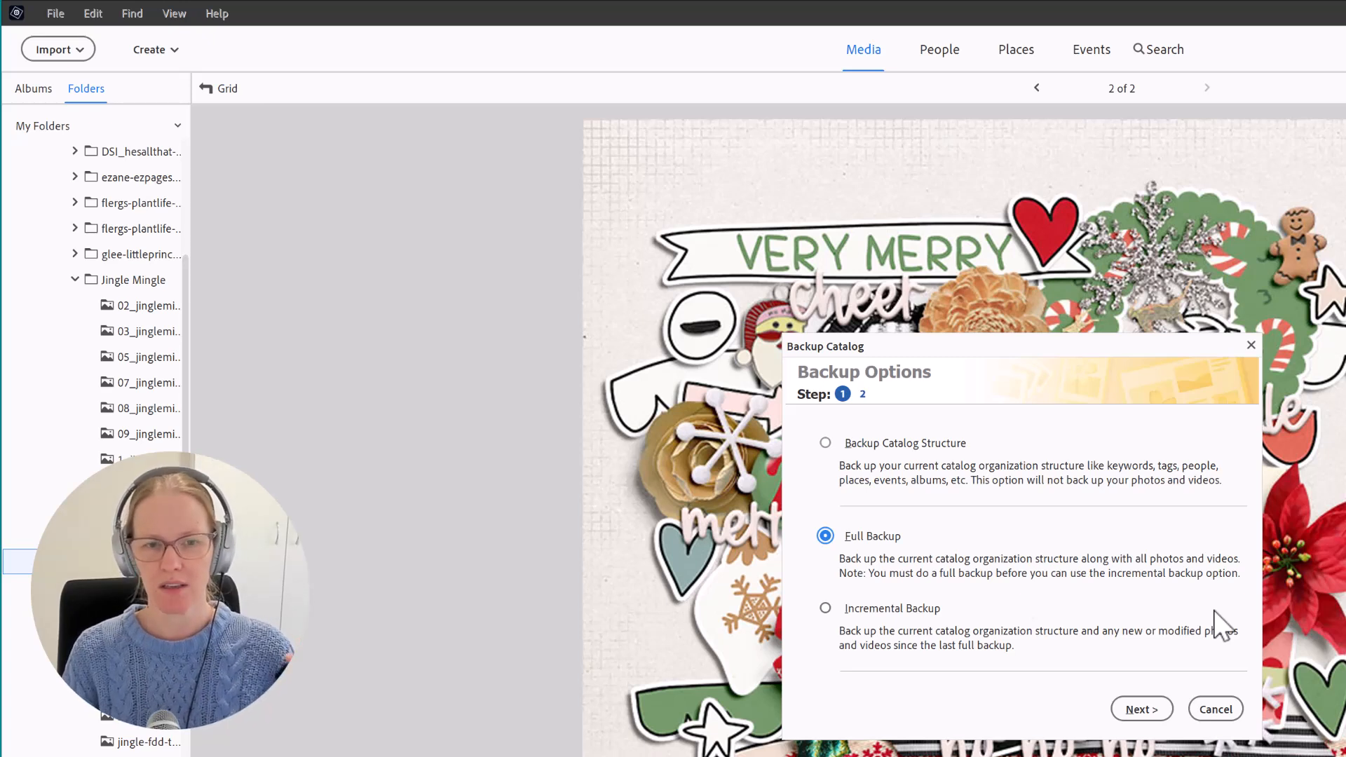
pyautogui.click(825, 607)
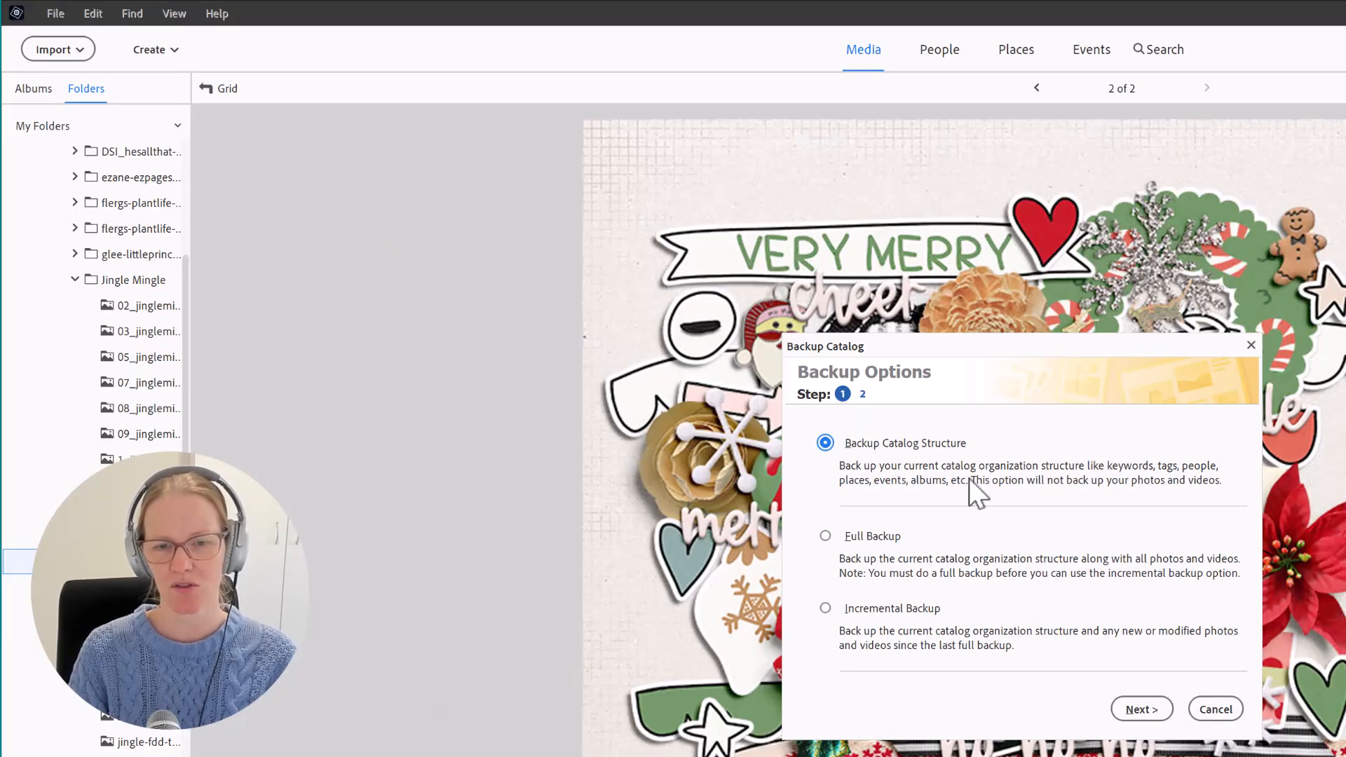
pyautogui.click(1141, 710)
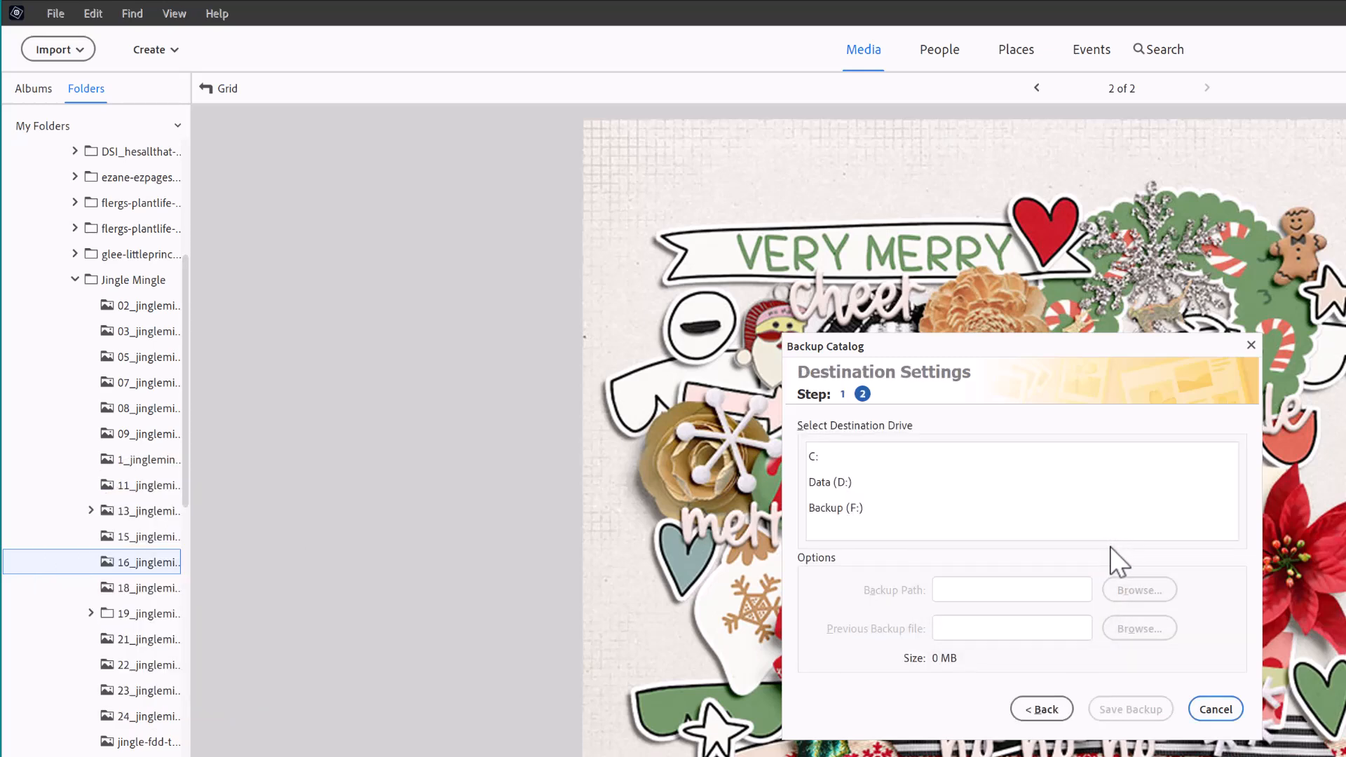
# Choose Backup (F:) as the destination drive and browse to its PSE Catalog folder for the backup path.
pyautogui.click(838, 508)
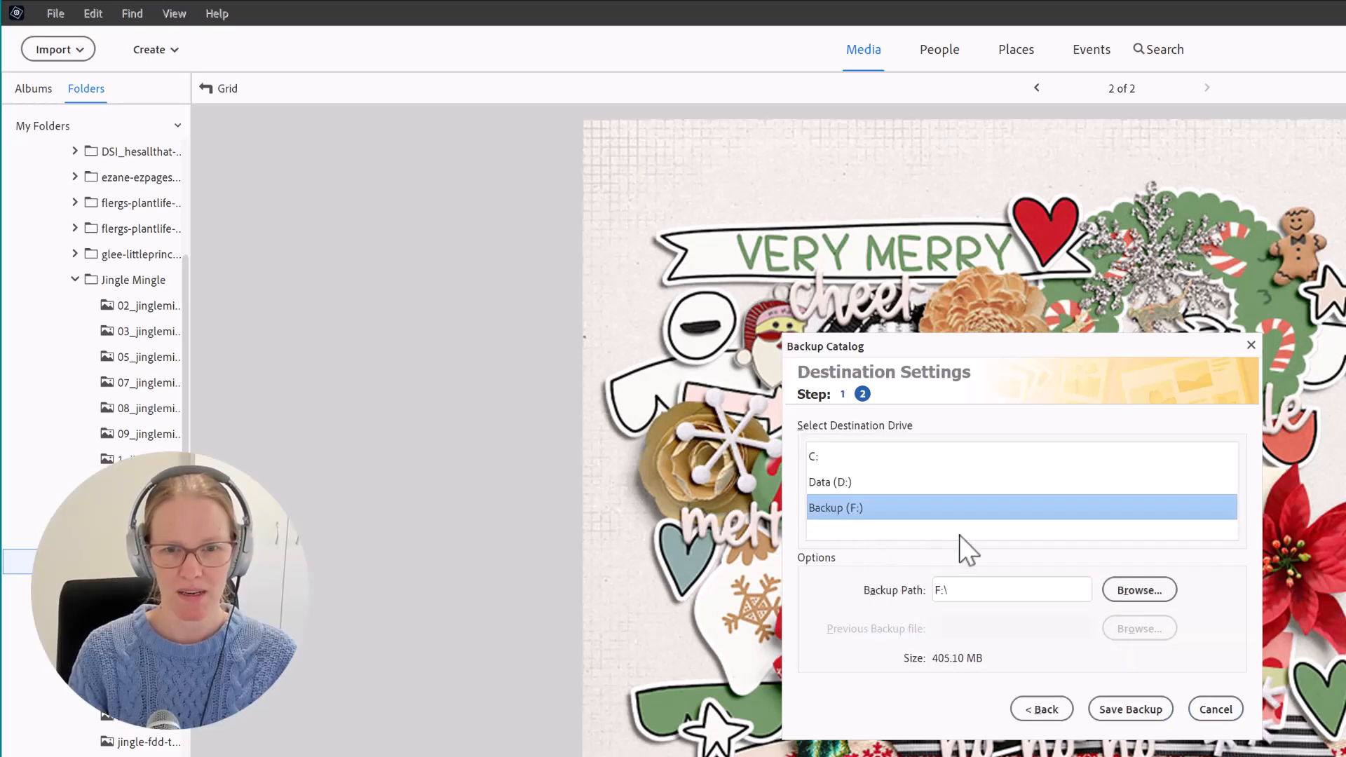
pyautogui.click(1137, 591)
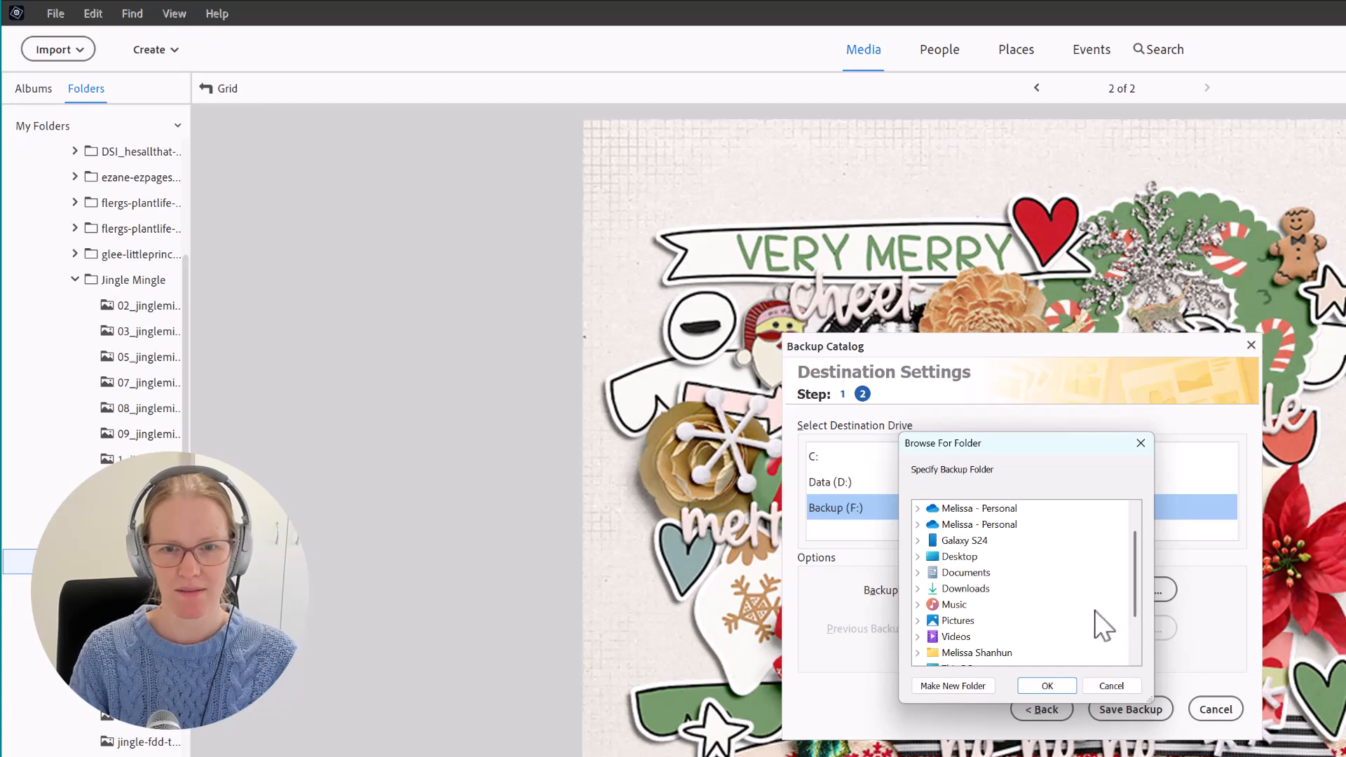
pyautogui.click(1135, 629)
pyautogui.click(917, 637)
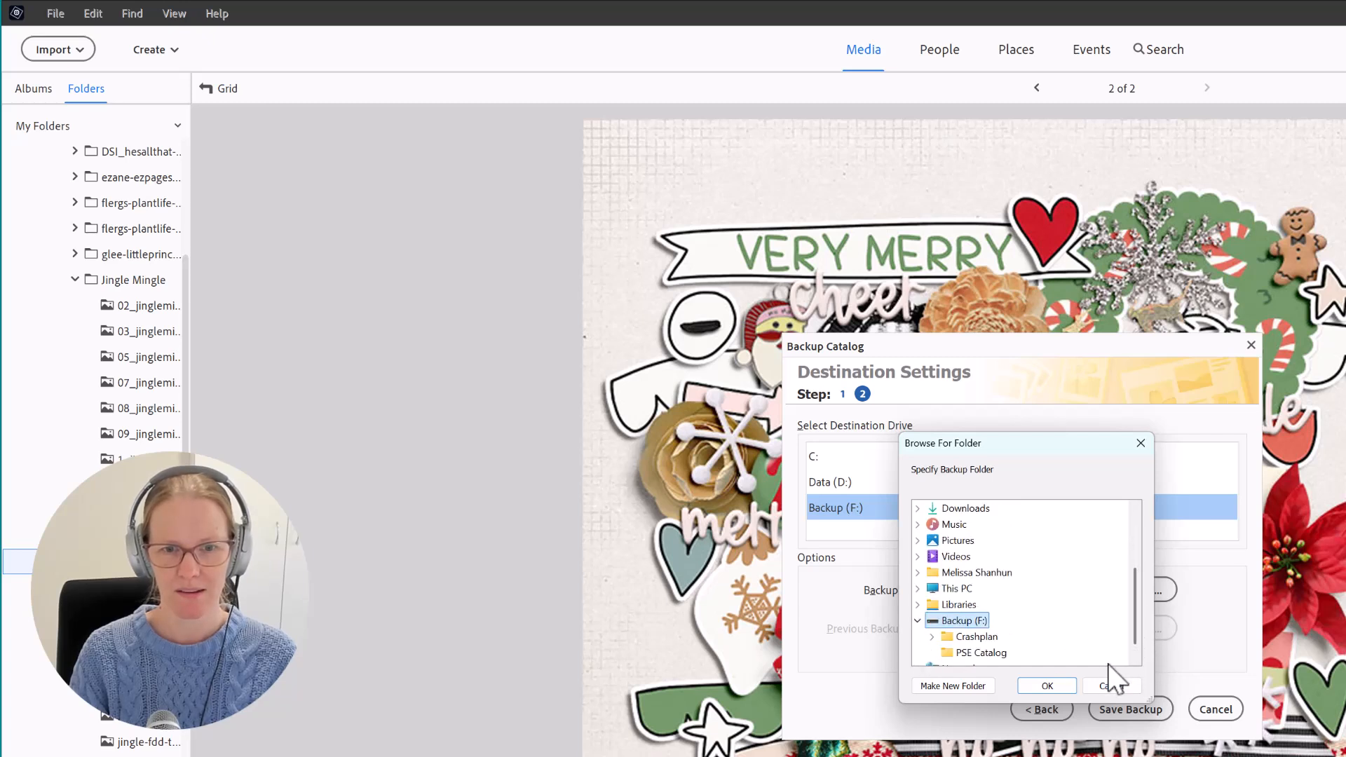
pyautogui.click(972, 664)
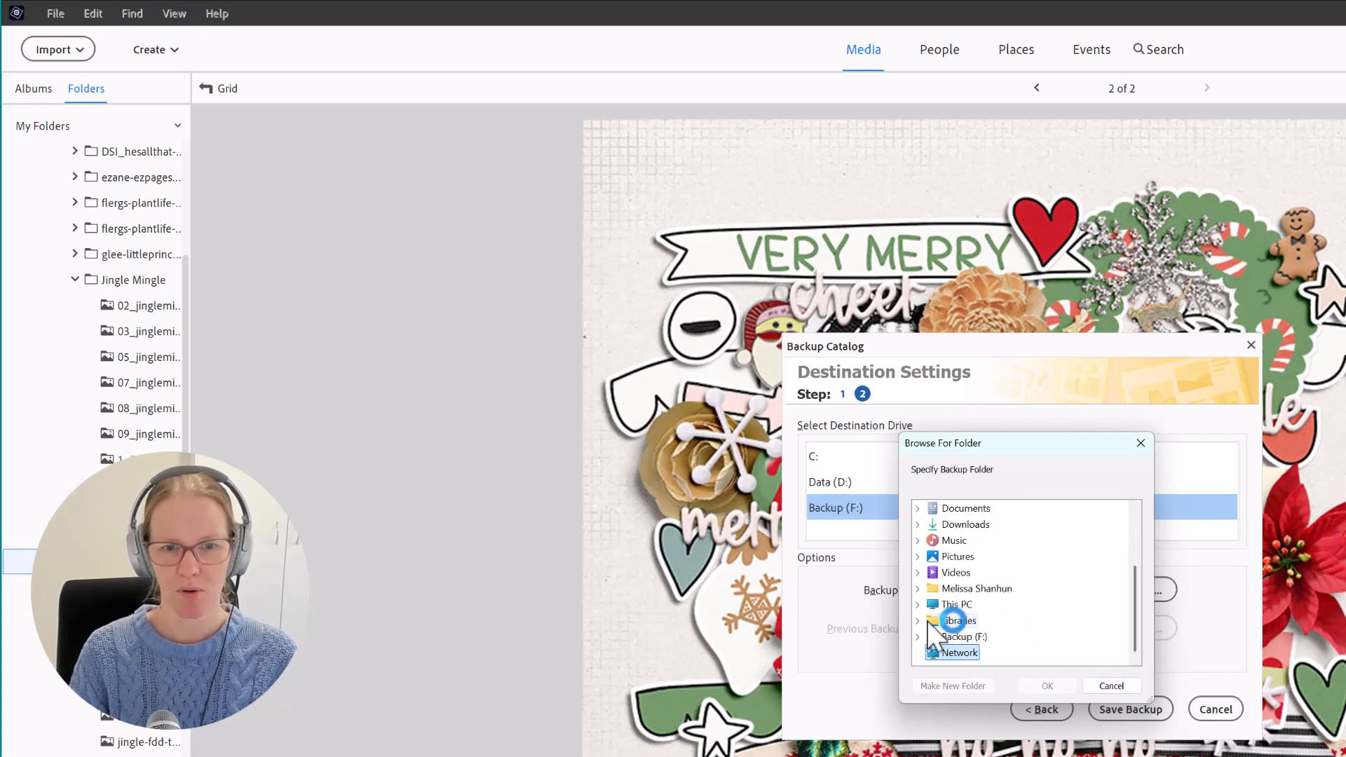
pyautogui.click(981, 653)
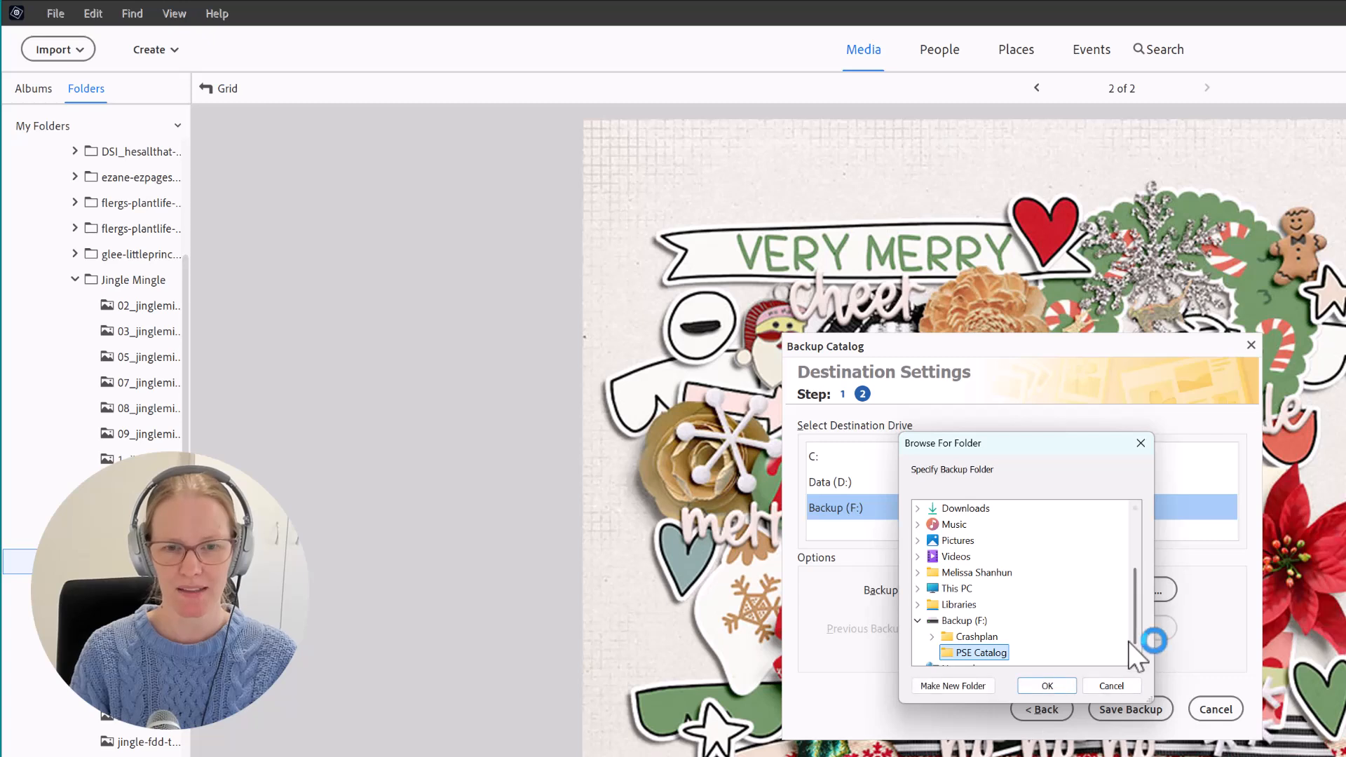
pyautogui.moveTo(1136, 633); pyautogui.dragTo(1137, 643)
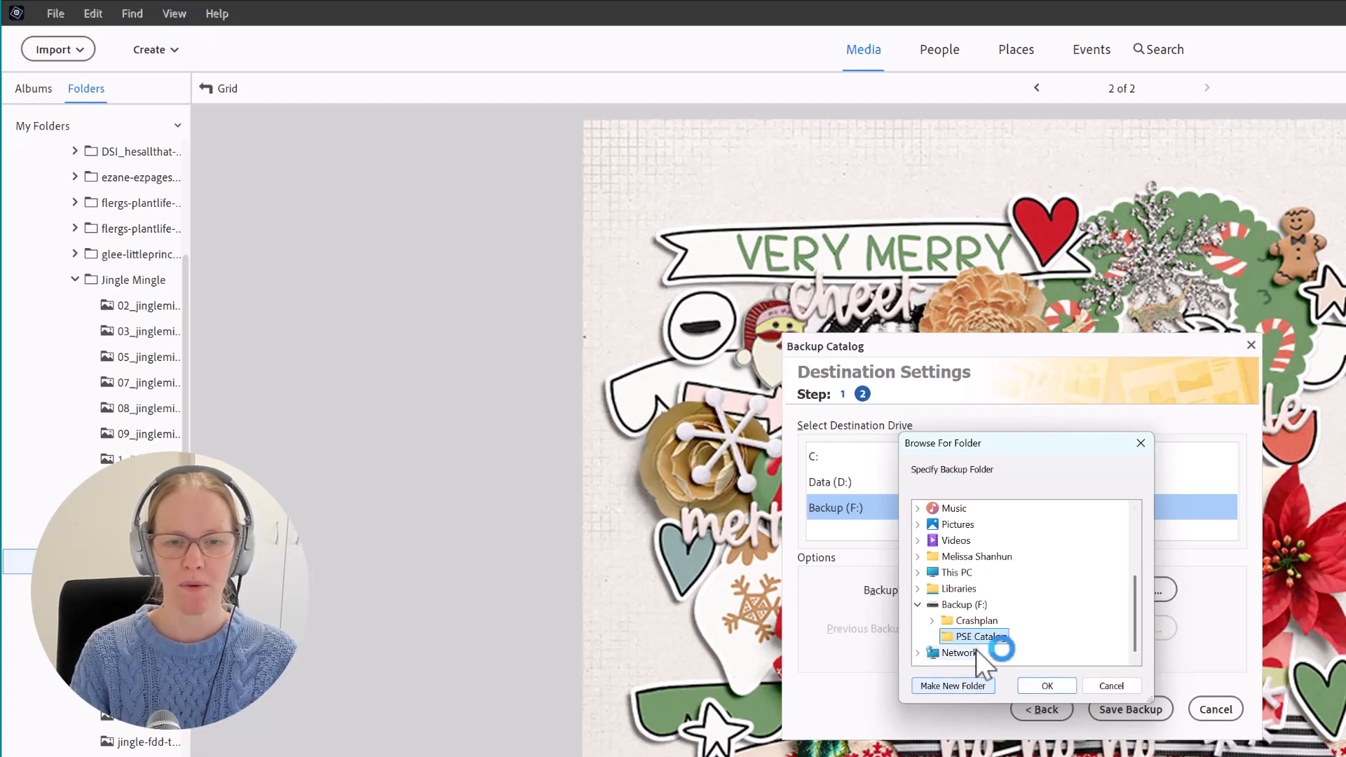
# Create a folder named "202503 Backup" inside PSE Catalog, use it as the backup path, and save the catalog structure backup.
pyautogui.click(951, 687)
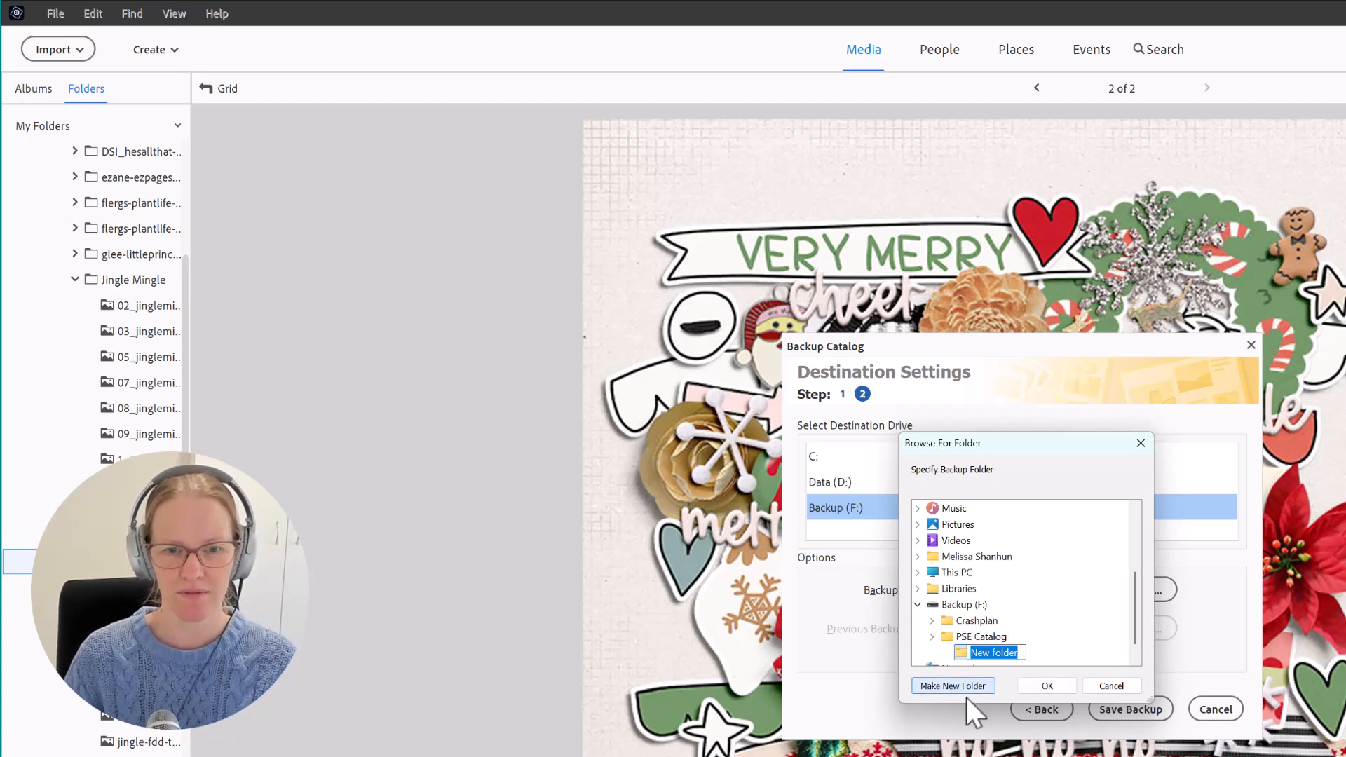
pyautogui.write('20')
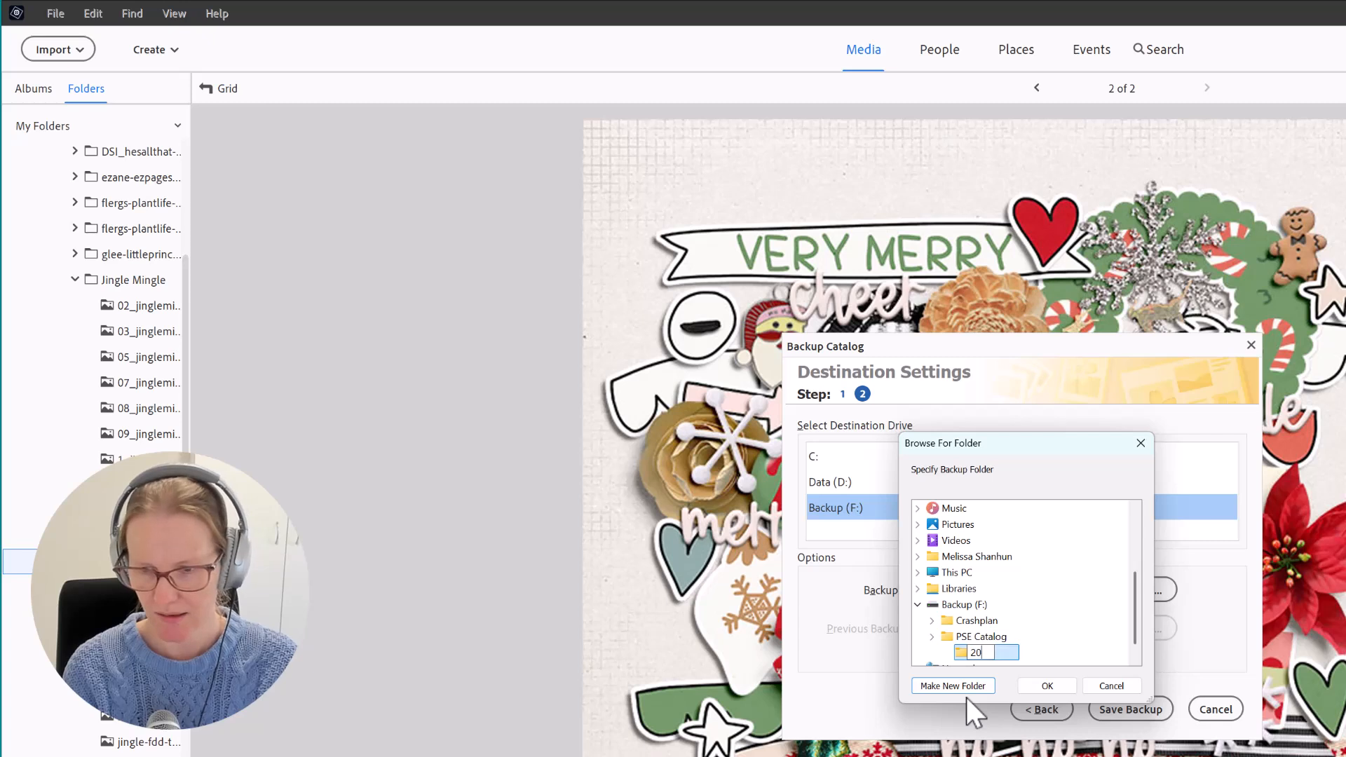
pyautogui.write('250')
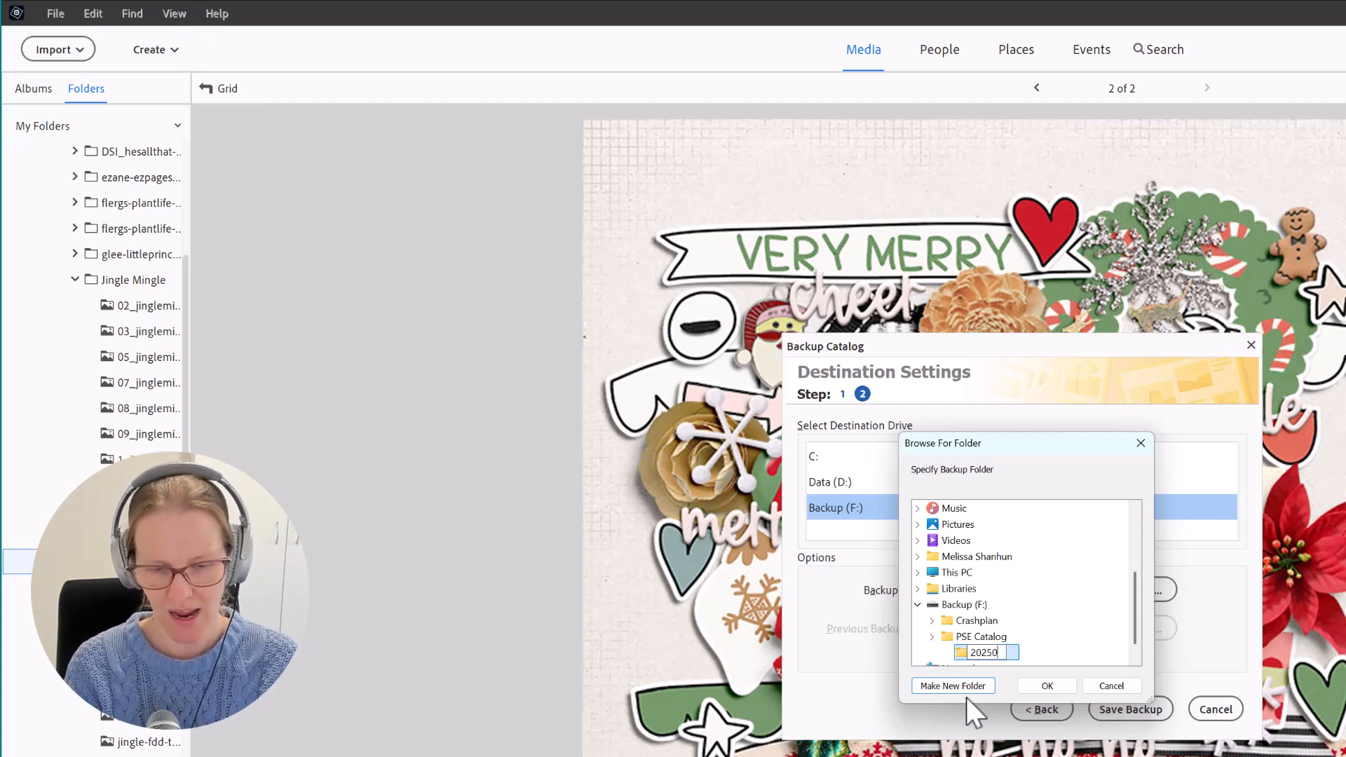
pyautogui.write('3 Backup')
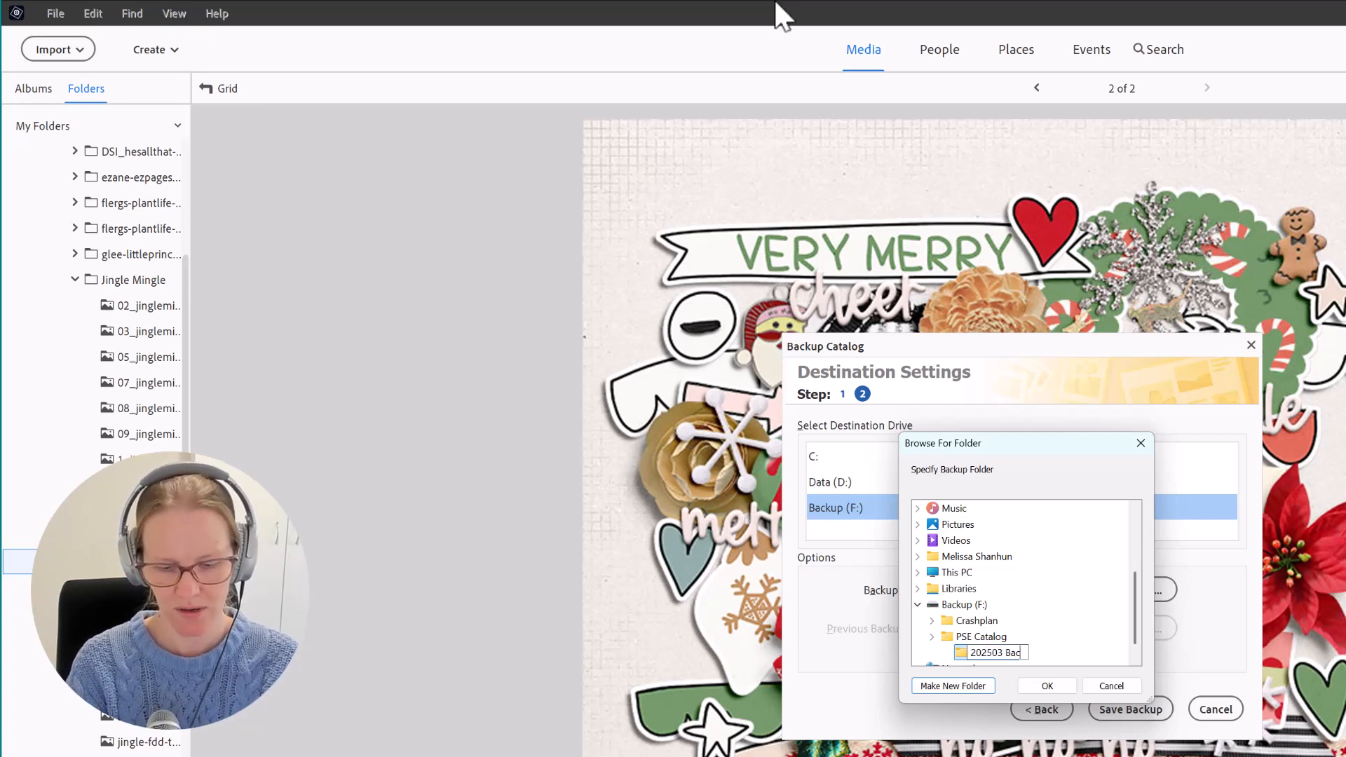
pyautogui.press('Return')
pyautogui.press('Return')
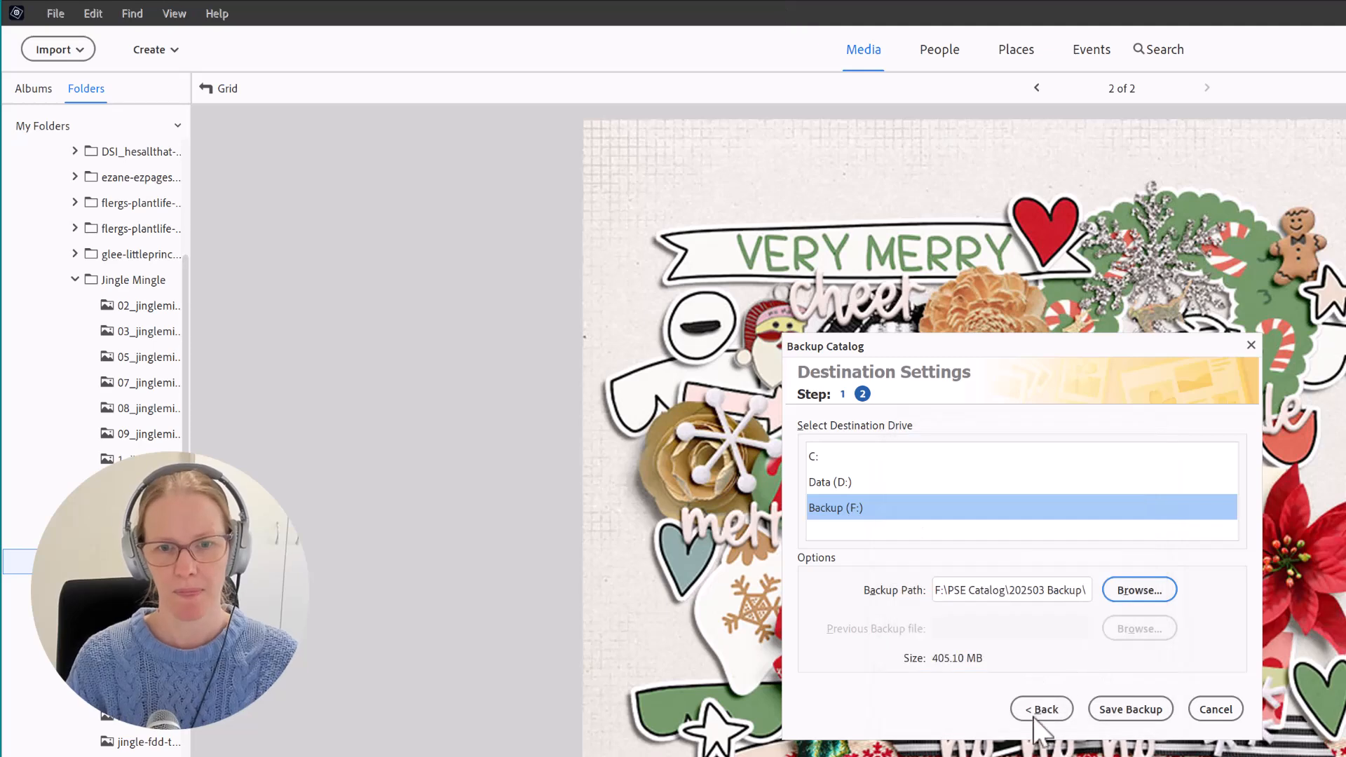
pyautogui.click(1129, 709)
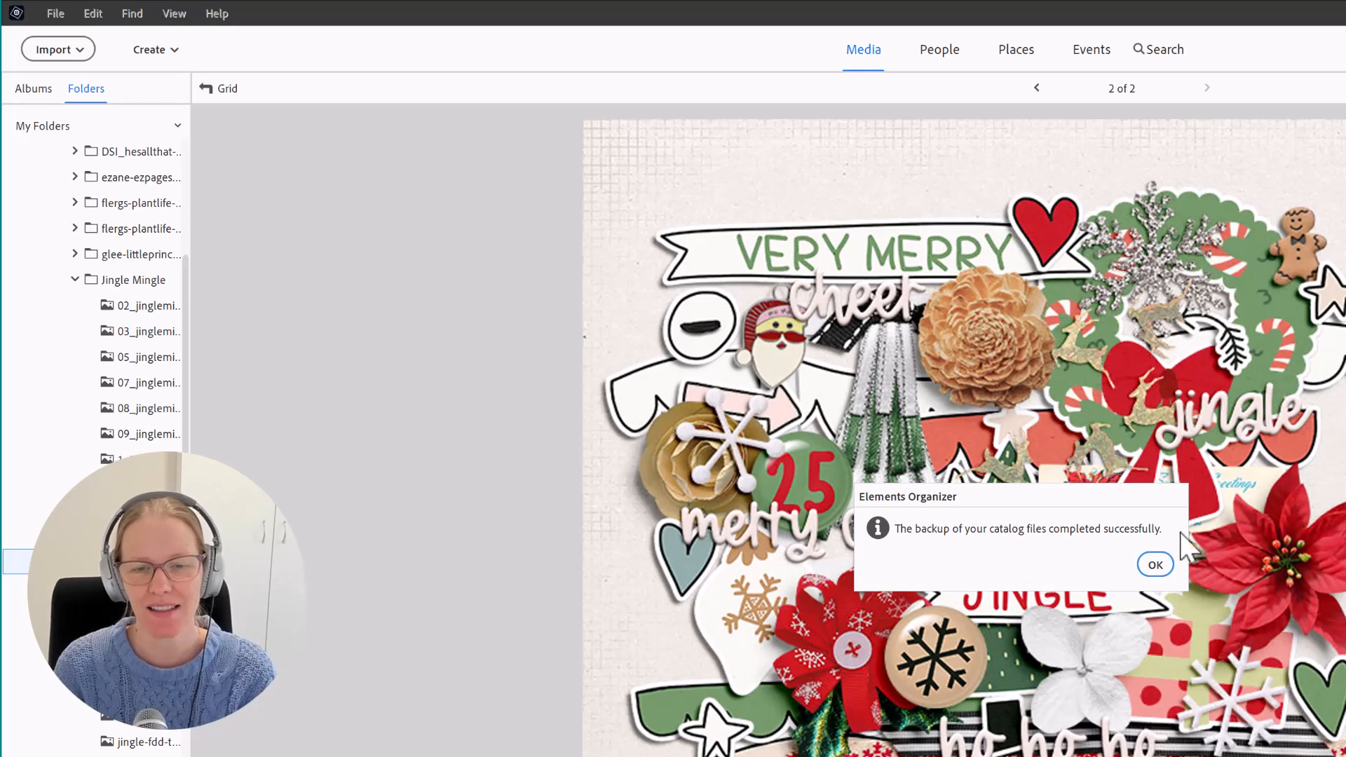
pyautogui.click(1154, 565)
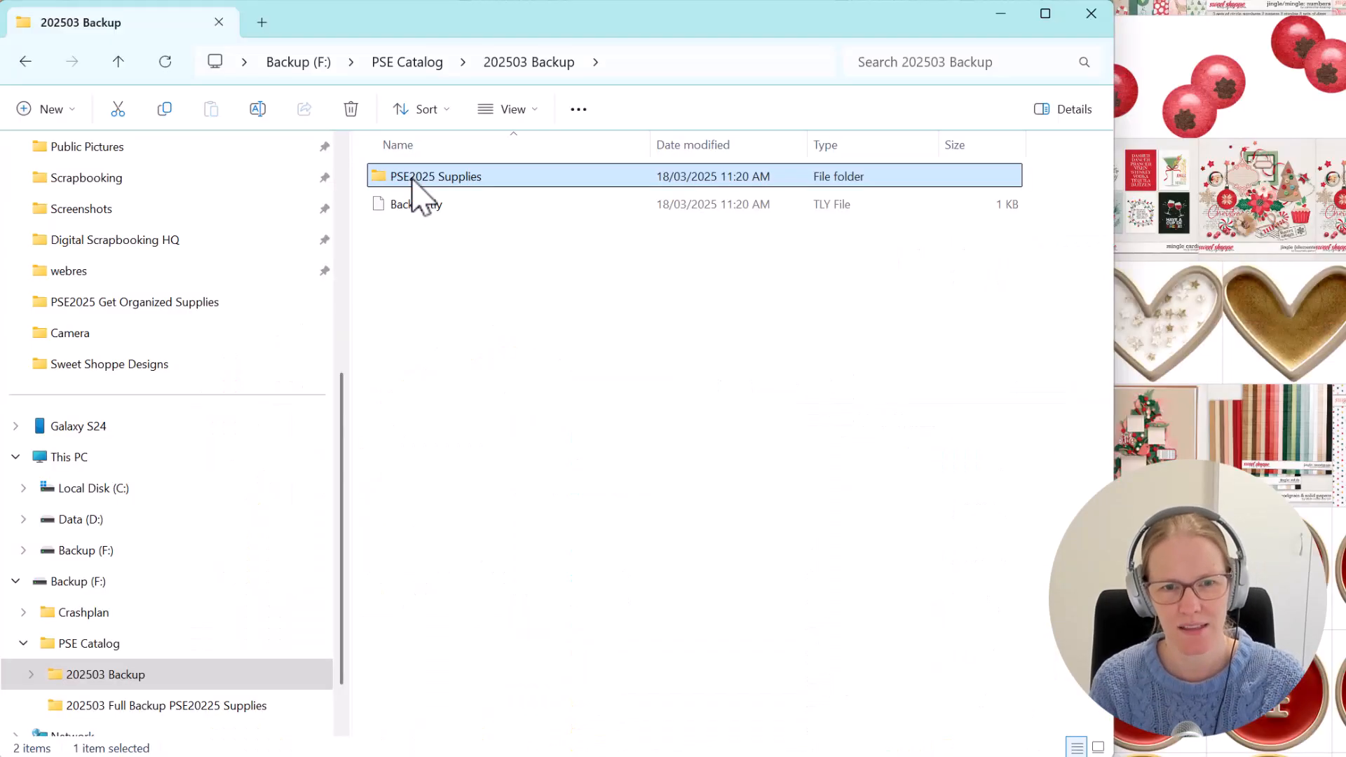
# In File Explorer, examine the PSE2025 Supplies backup folder, including its Watch Folder, FaceAnalysis json and CAXMPFiles subfolders.
pyautogui.doubleClick(414, 180)
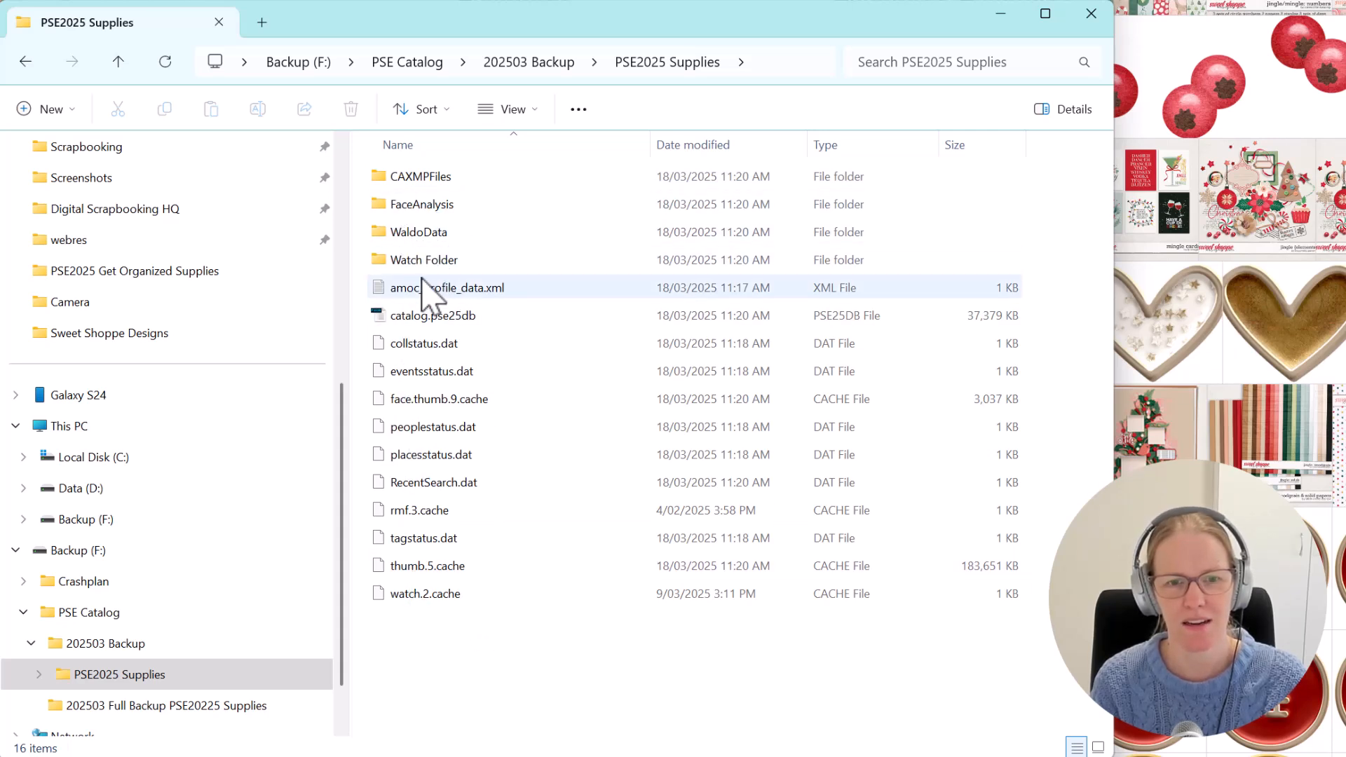
pyautogui.doubleClick(427, 263)
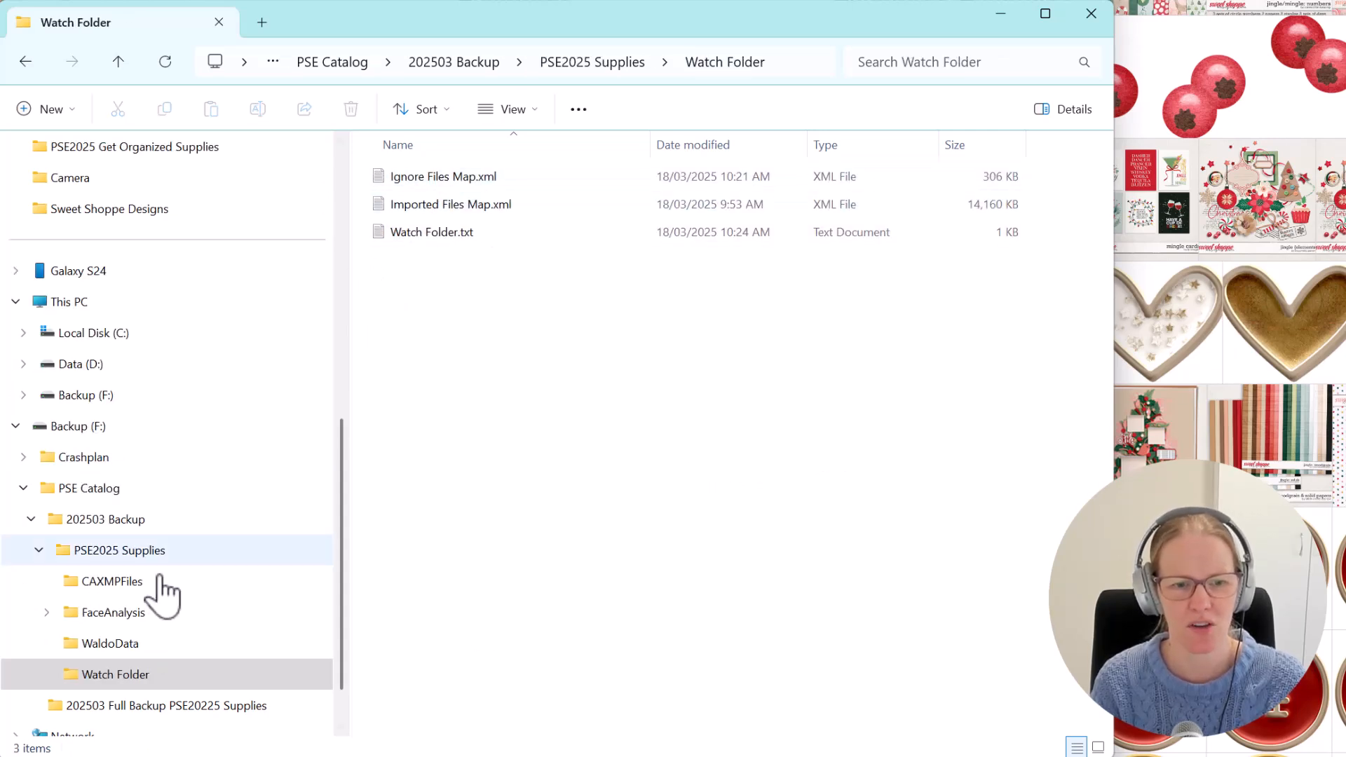
pyautogui.click(47, 612)
pyautogui.click(91, 643)
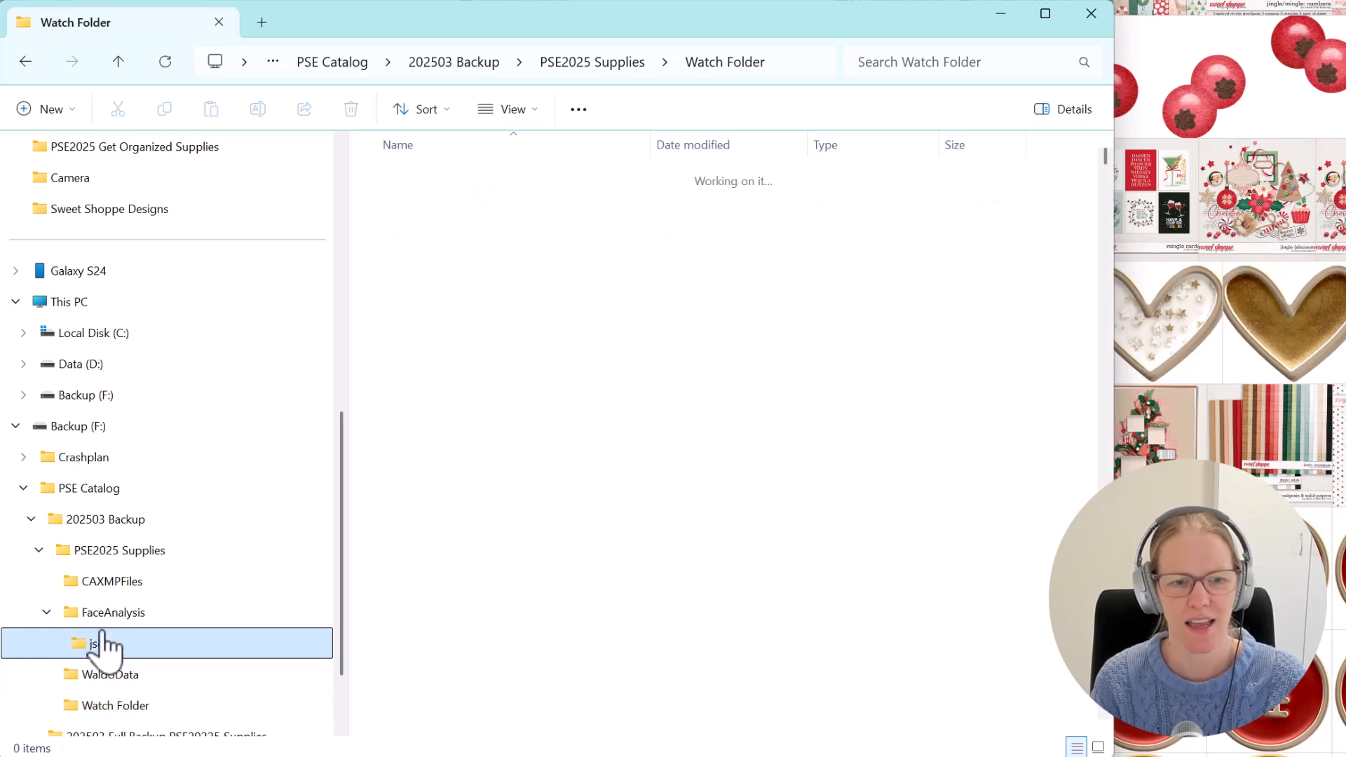
pyautogui.click(87, 584)
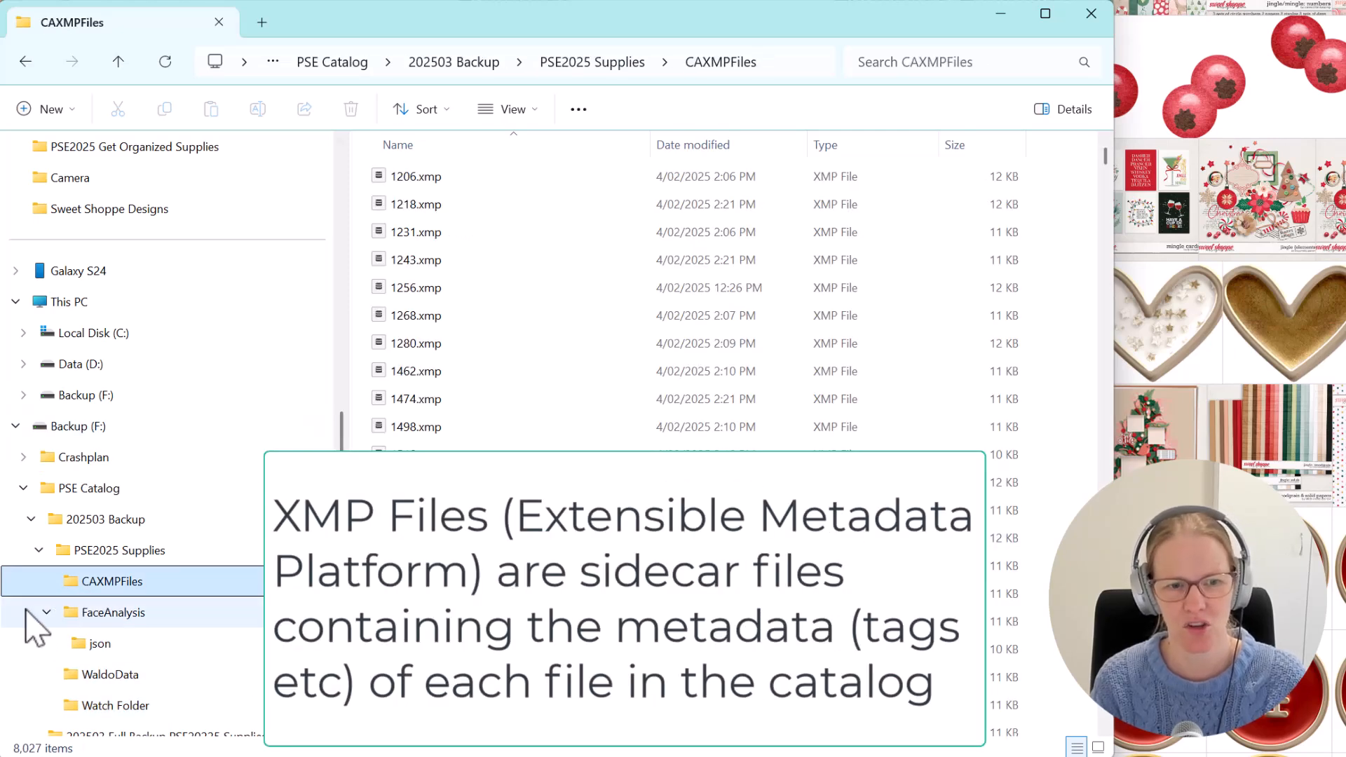
pyautogui.click(39, 550)
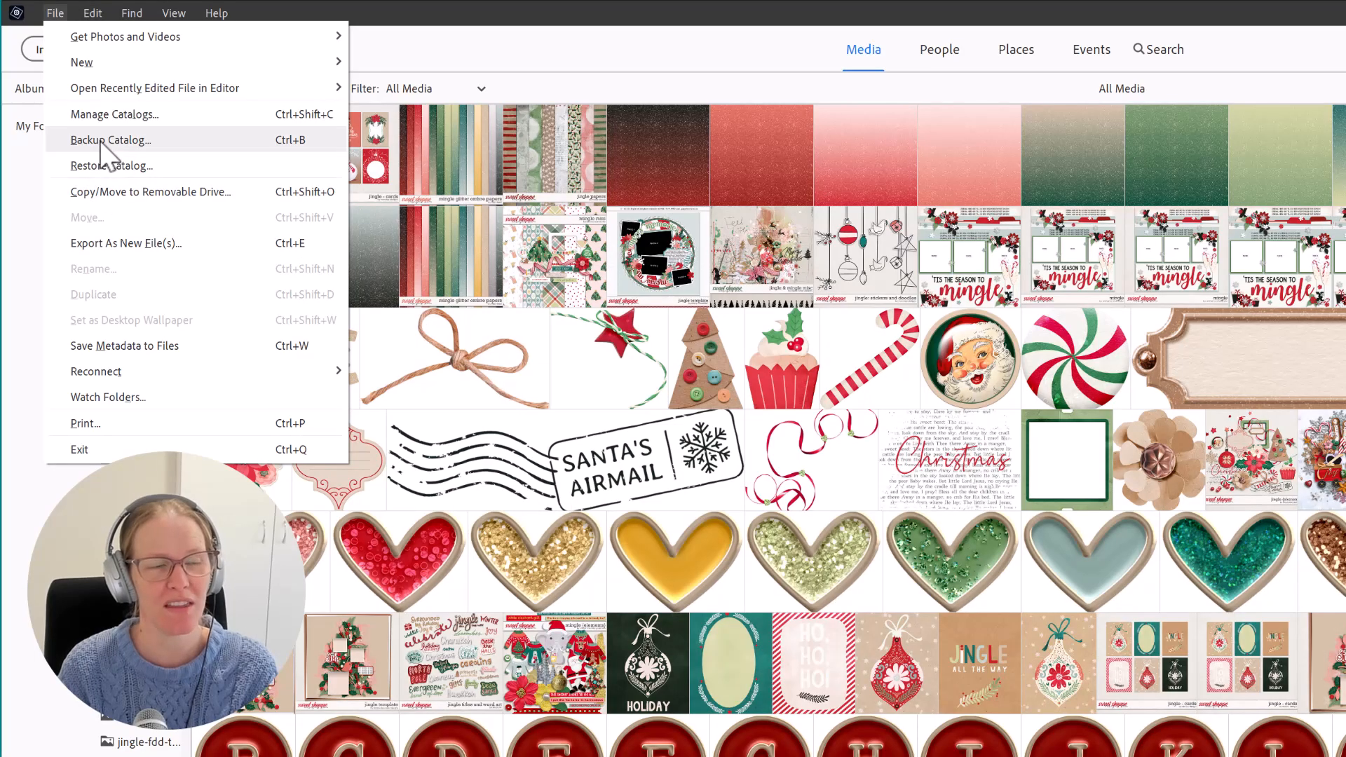
# Switch back to Elements Organizer and start a Full Backup of the catalog with Backup (F:) as the destination drive.
pyautogui.click(98, 143)
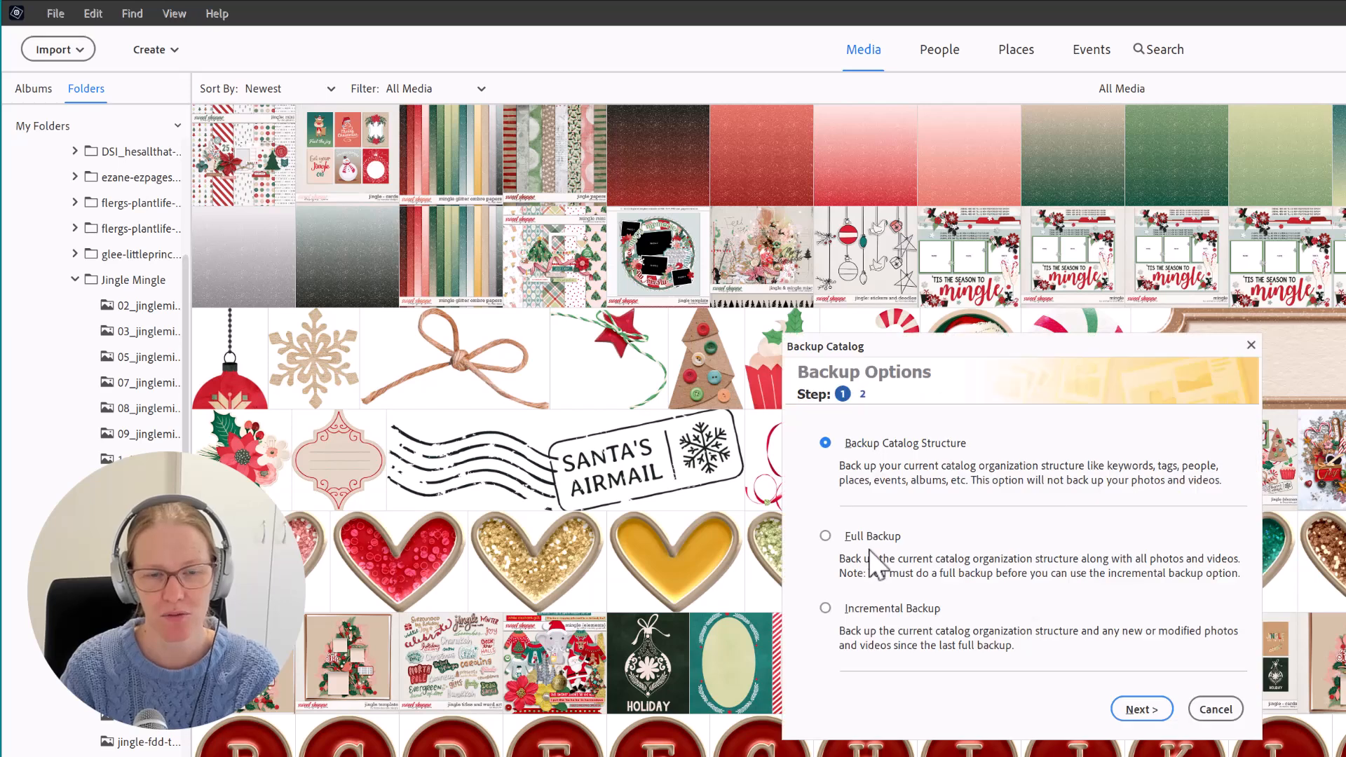
pyautogui.click(1141, 709)
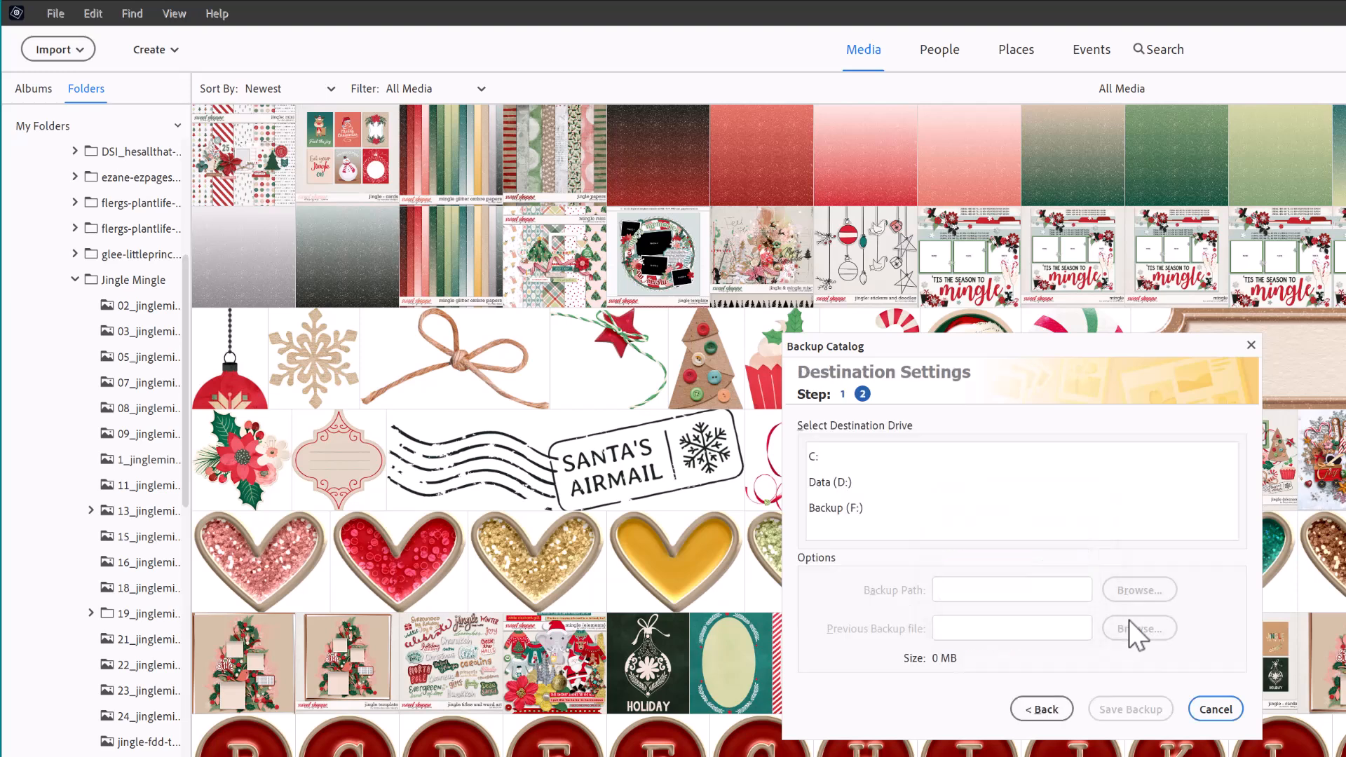
pyautogui.click(822, 506)
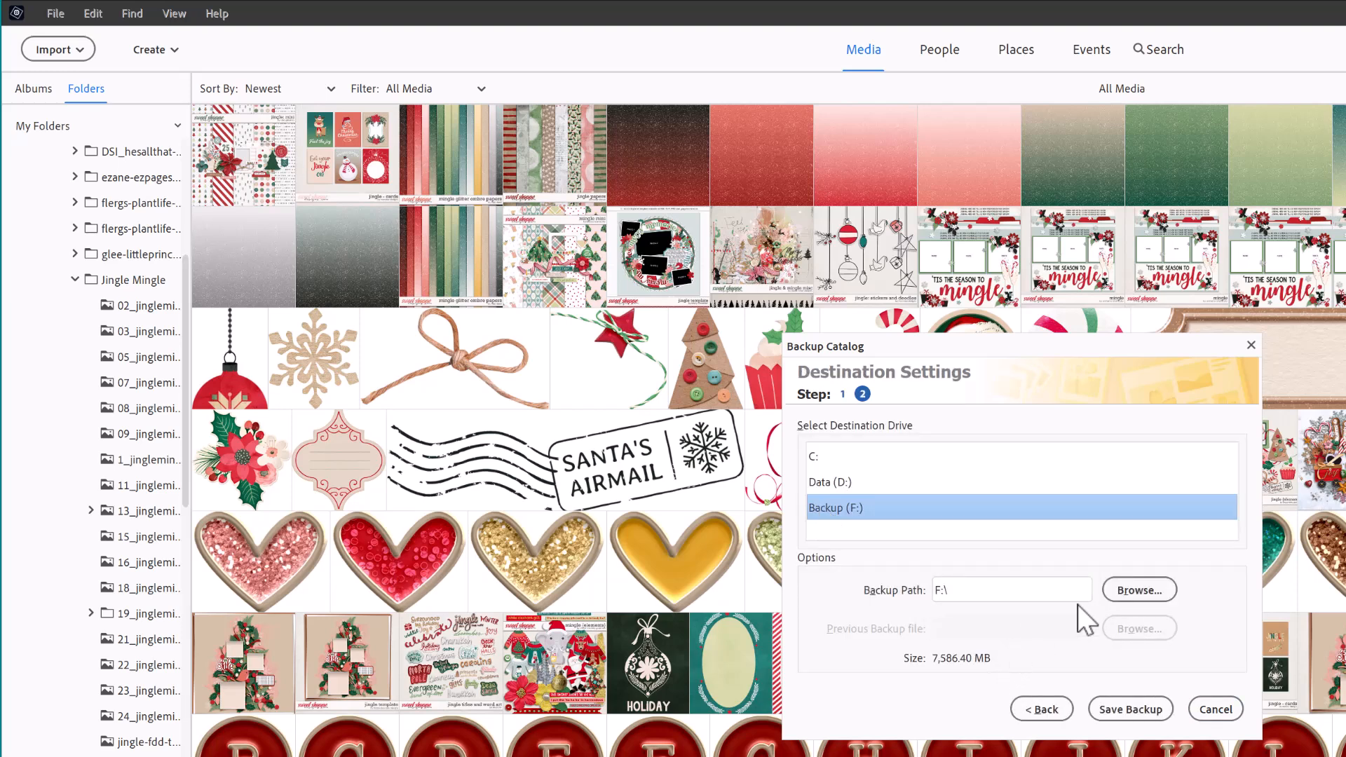
# Create the folder "202503 Full Backup PSE20225 Supplies" inside PSE Catalog, set it as the backup path, and save the full backup.
pyautogui.click(1137, 590)
pyautogui.scroll(-2, 1047, 614)
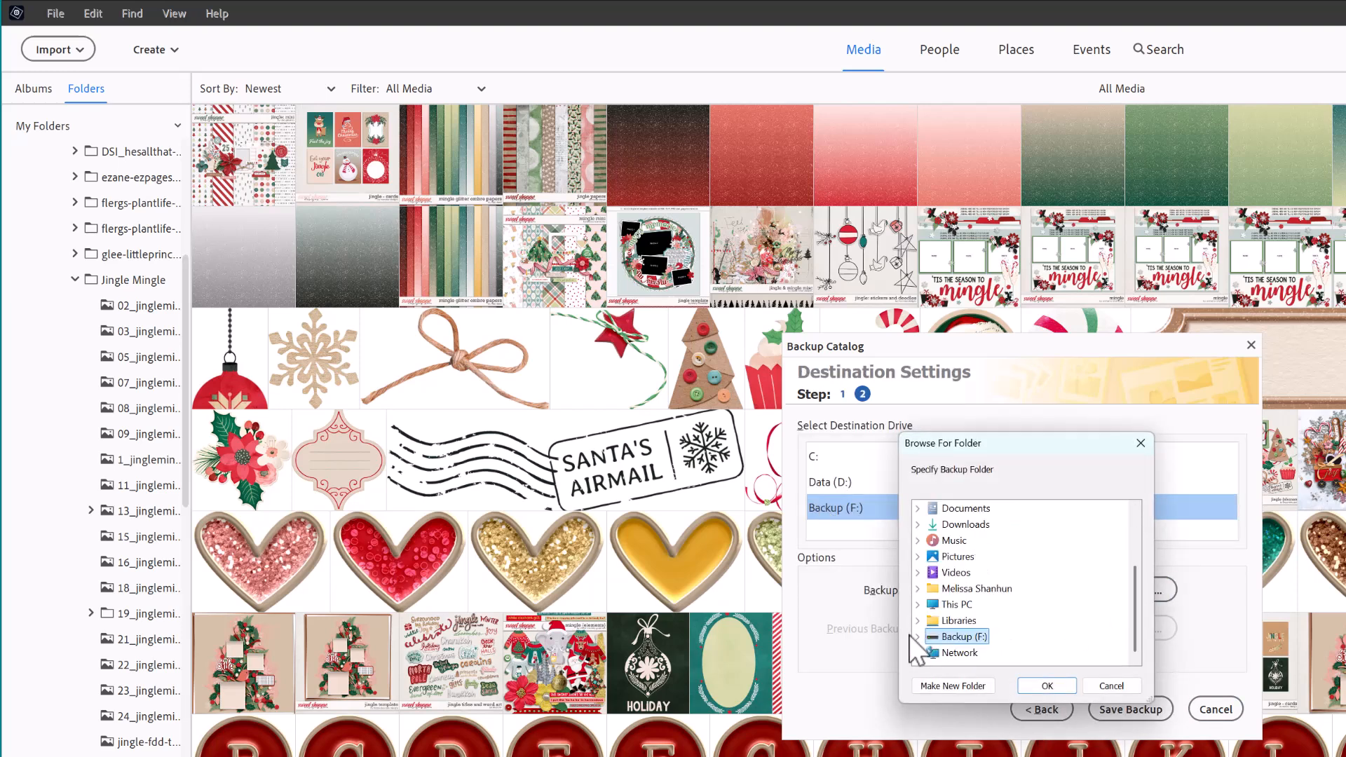
pyautogui.click(918, 637)
pyautogui.doubleClick(981, 652)
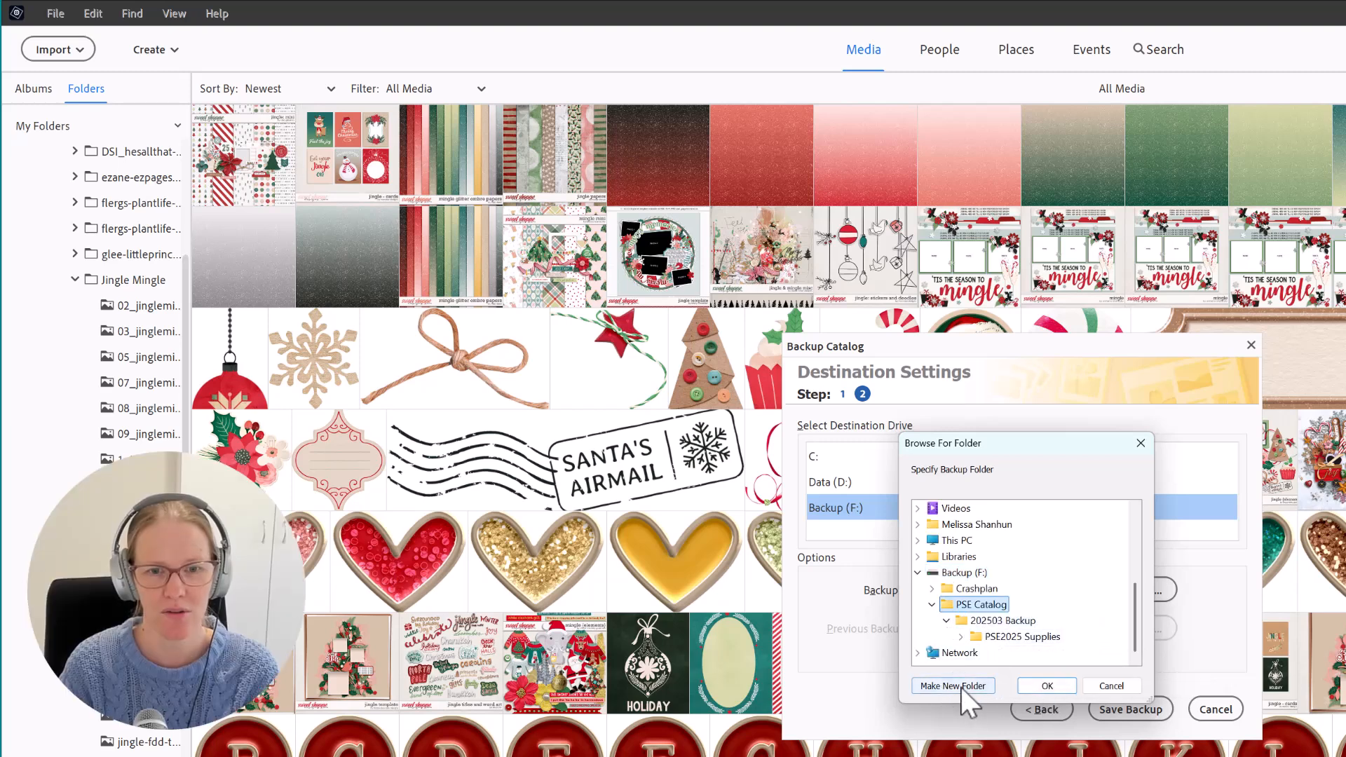
pyautogui.click(959, 687)
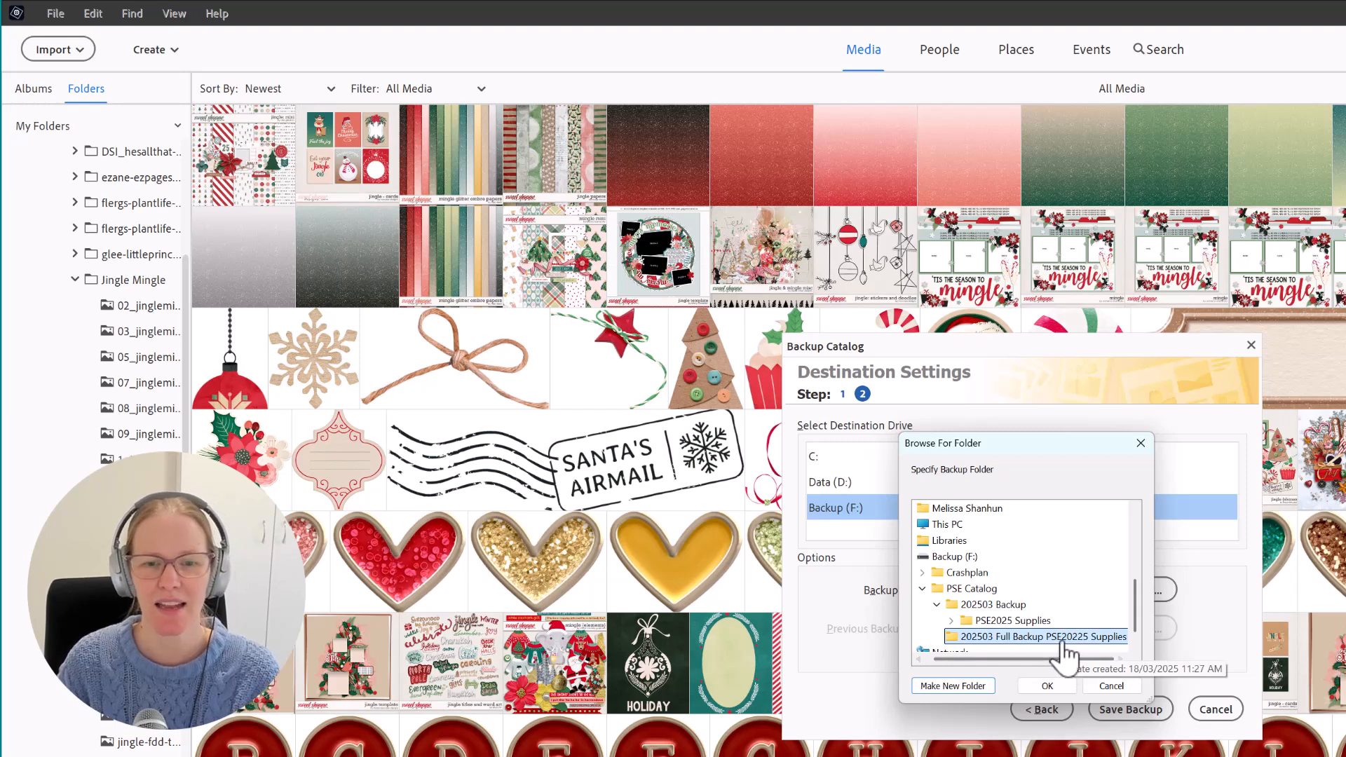
pyautogui.click(1043, 684)
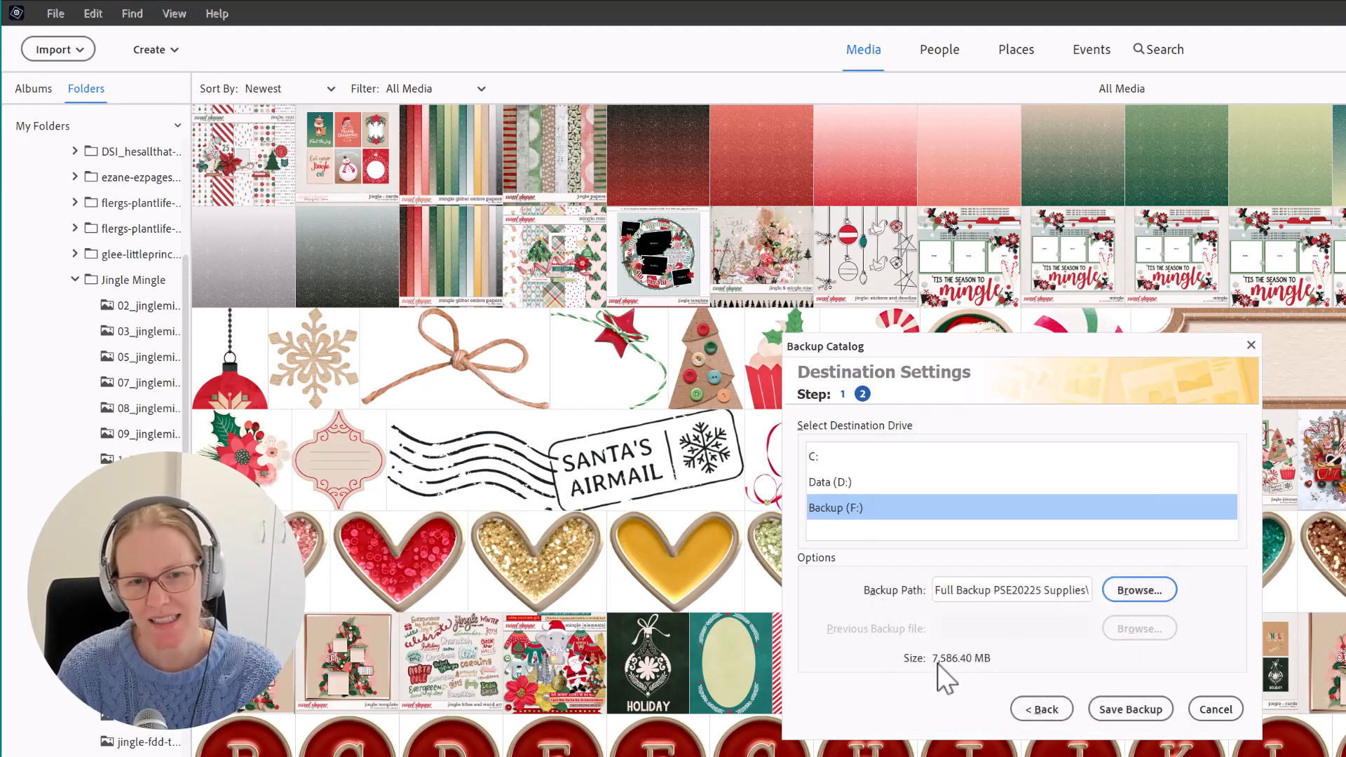
pyautogui.click(1137, 712)
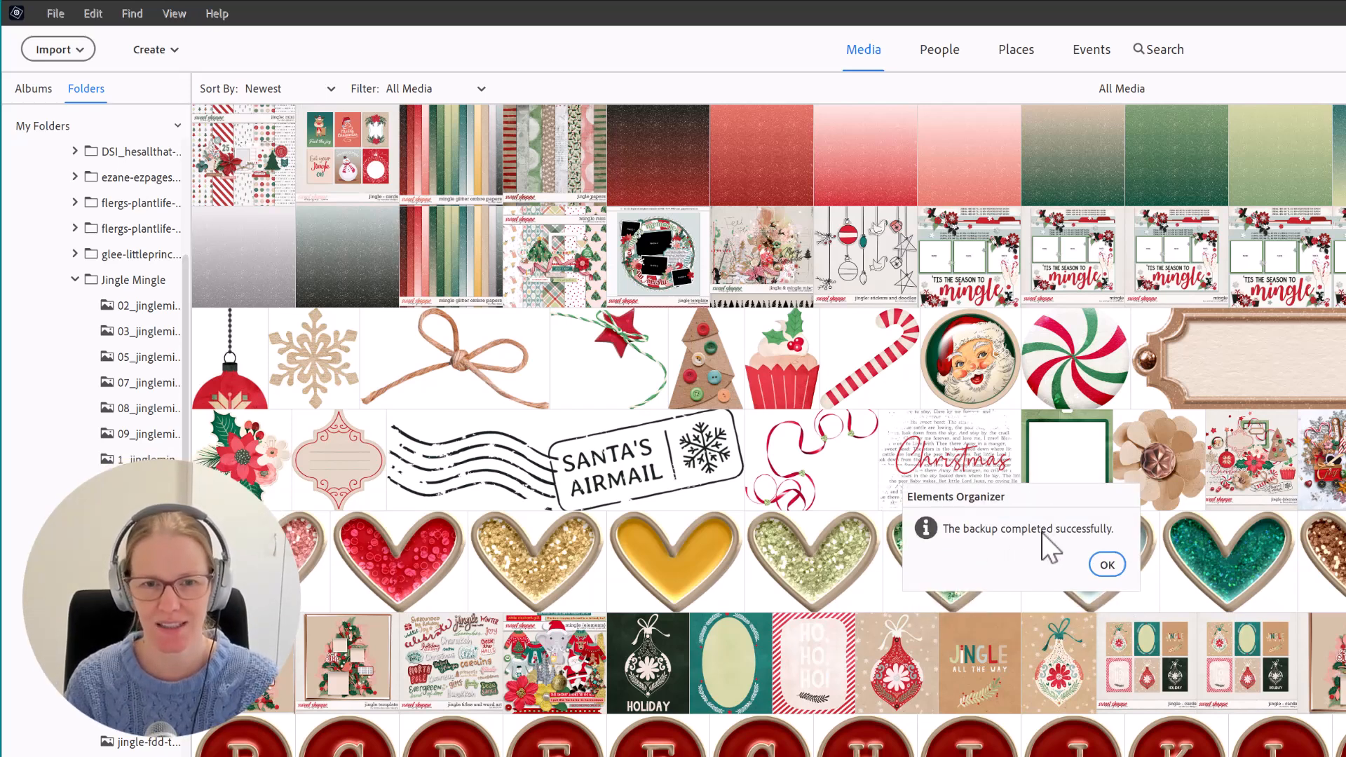
pyautogui.click(1106, 565)
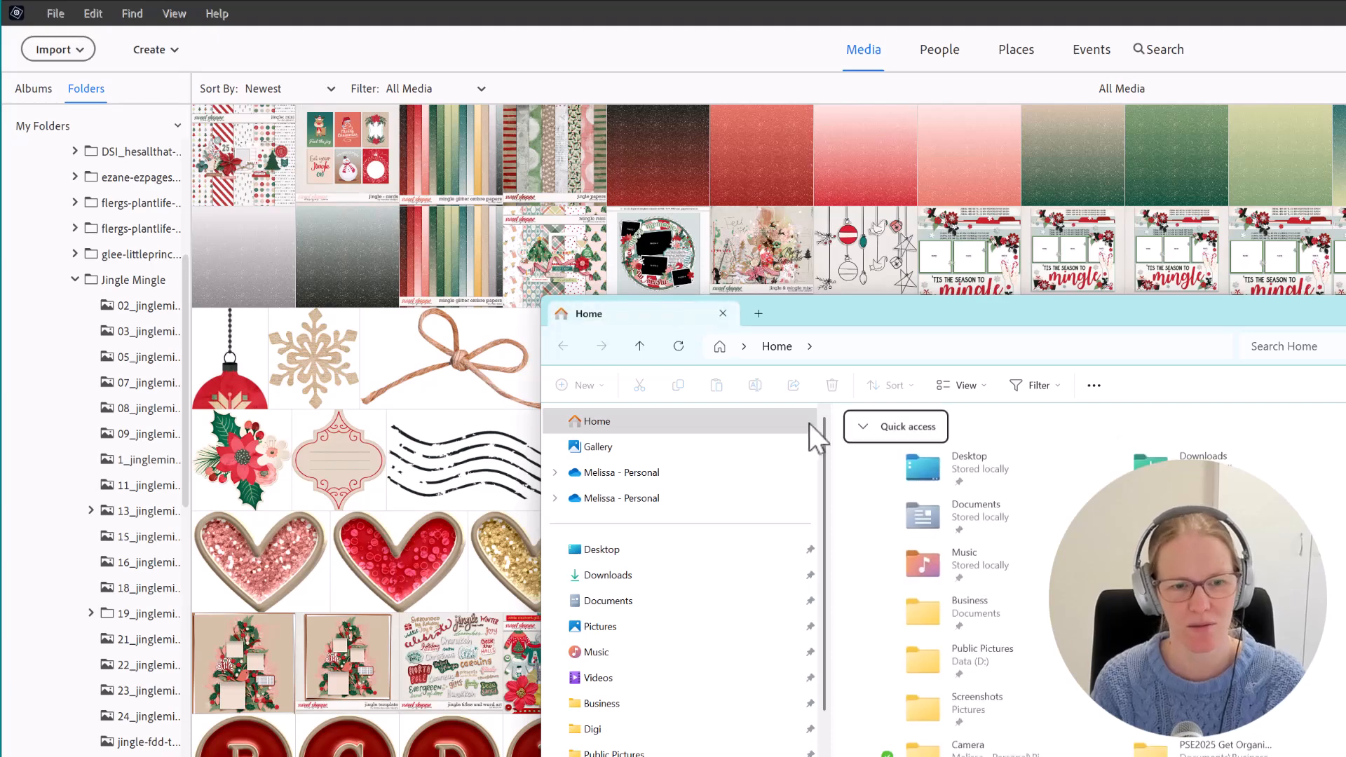
# In File Explorer, open the 202503 Full Backup PSE20225 Supplies folder on Backup (F:) to examine the backed-up files.
pyautogui.scroll(-5, 680, 582)
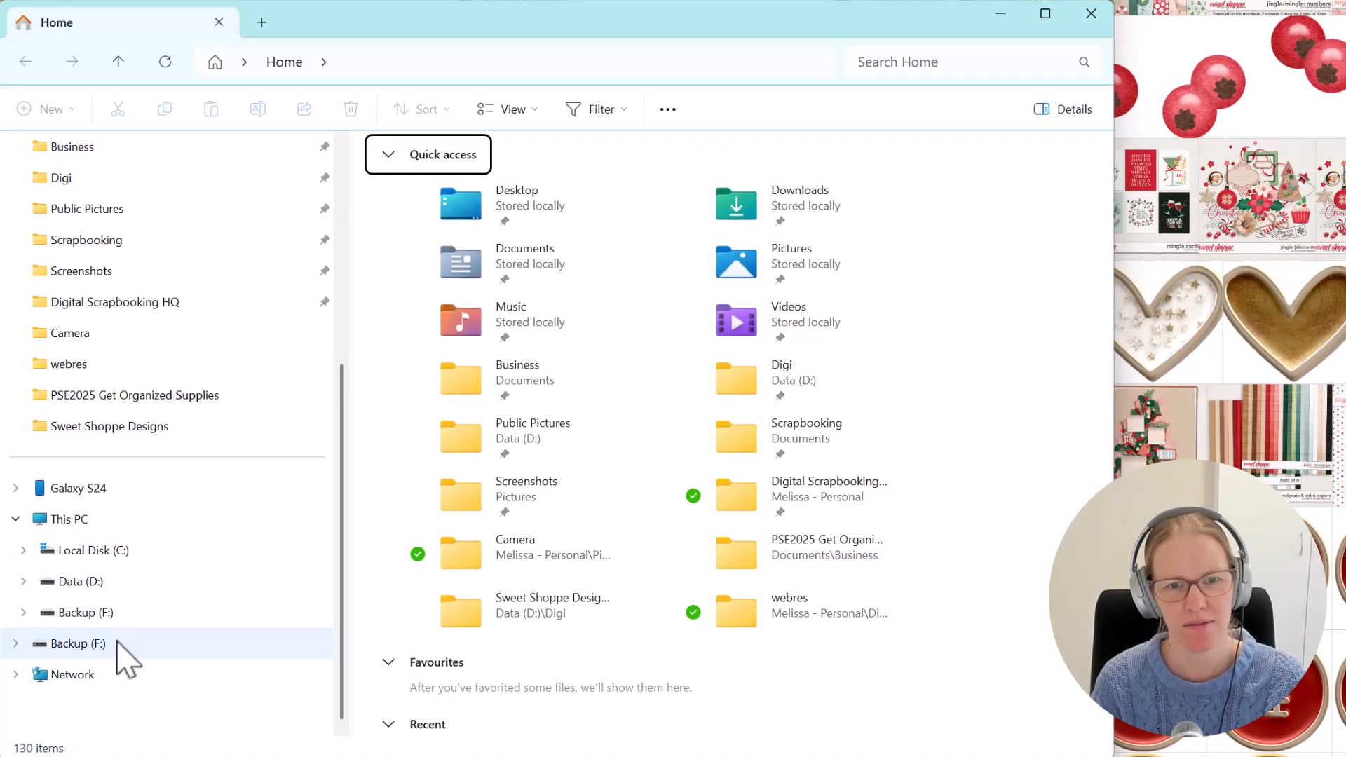
pyautogui.click(118, 643)
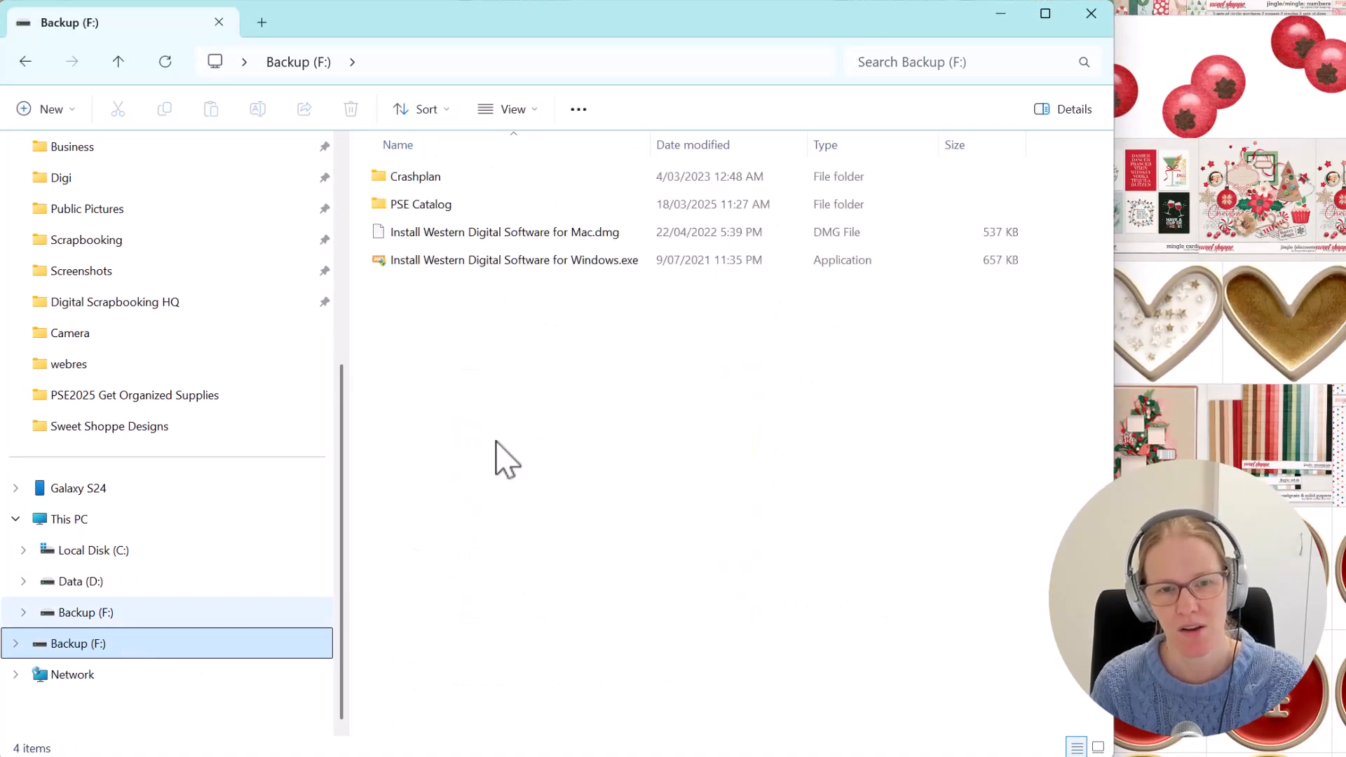
pyautogui.doubleClick(438, 203)
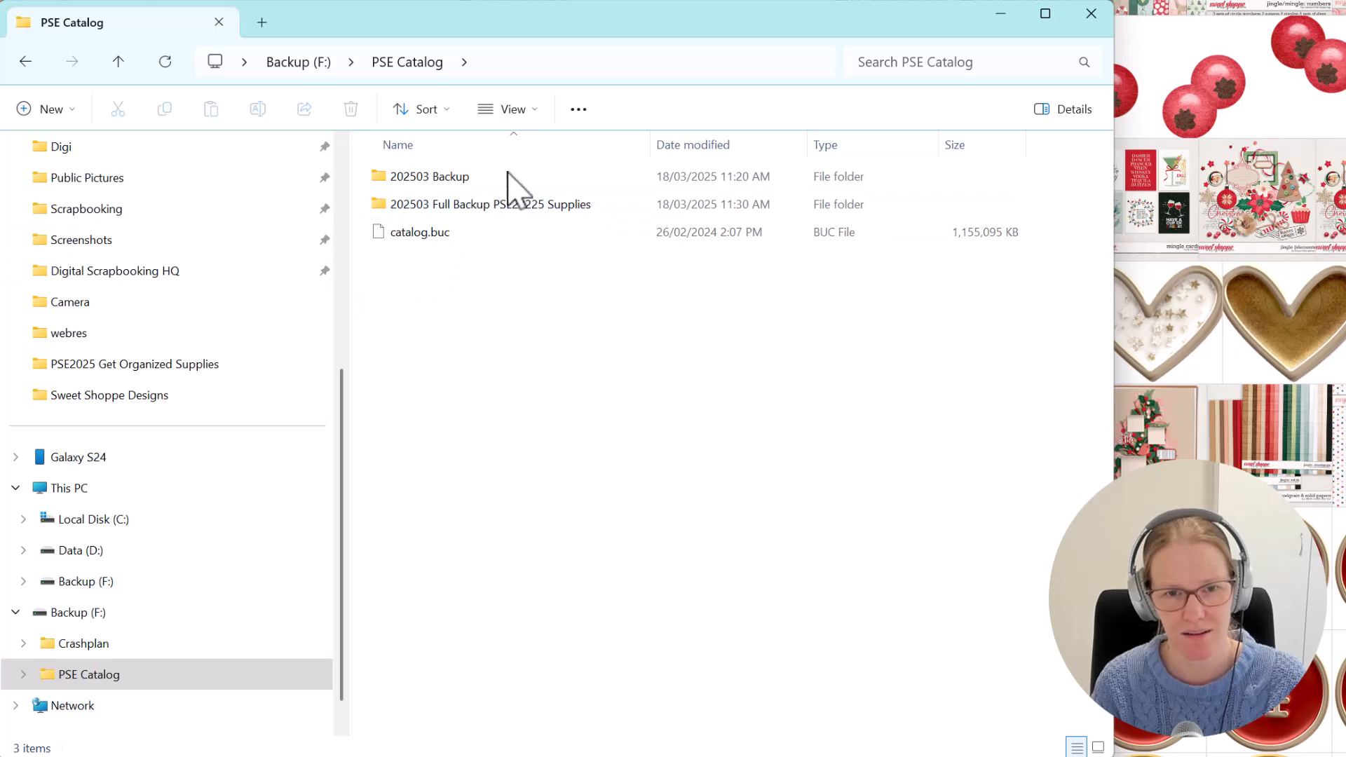
pyautogui.doubleClick(474, 206)
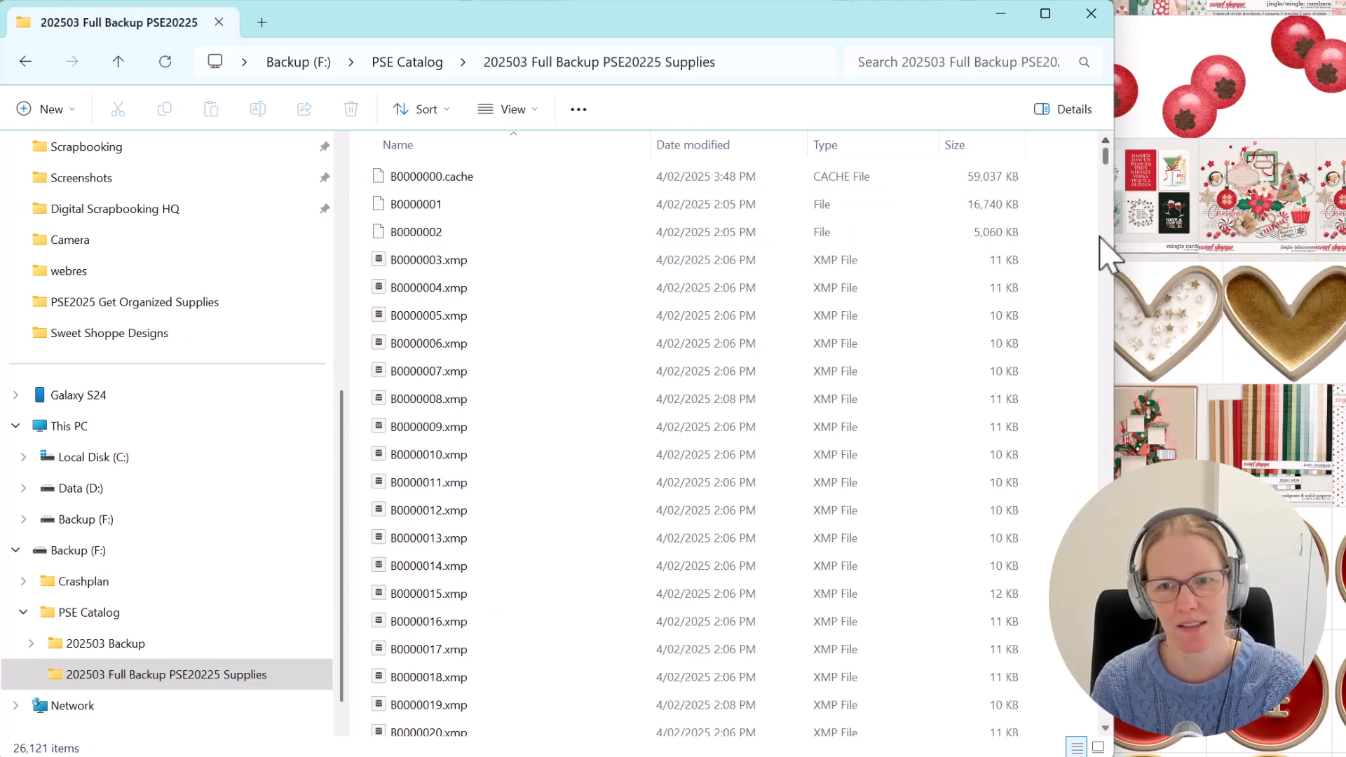
# Examine the file list of the full backup folder from end to start, previewing the image B0026086.jpg and closing it.
pyautogui.moveTo(1111, 174); pyautogui.dragTo(1096, 729)
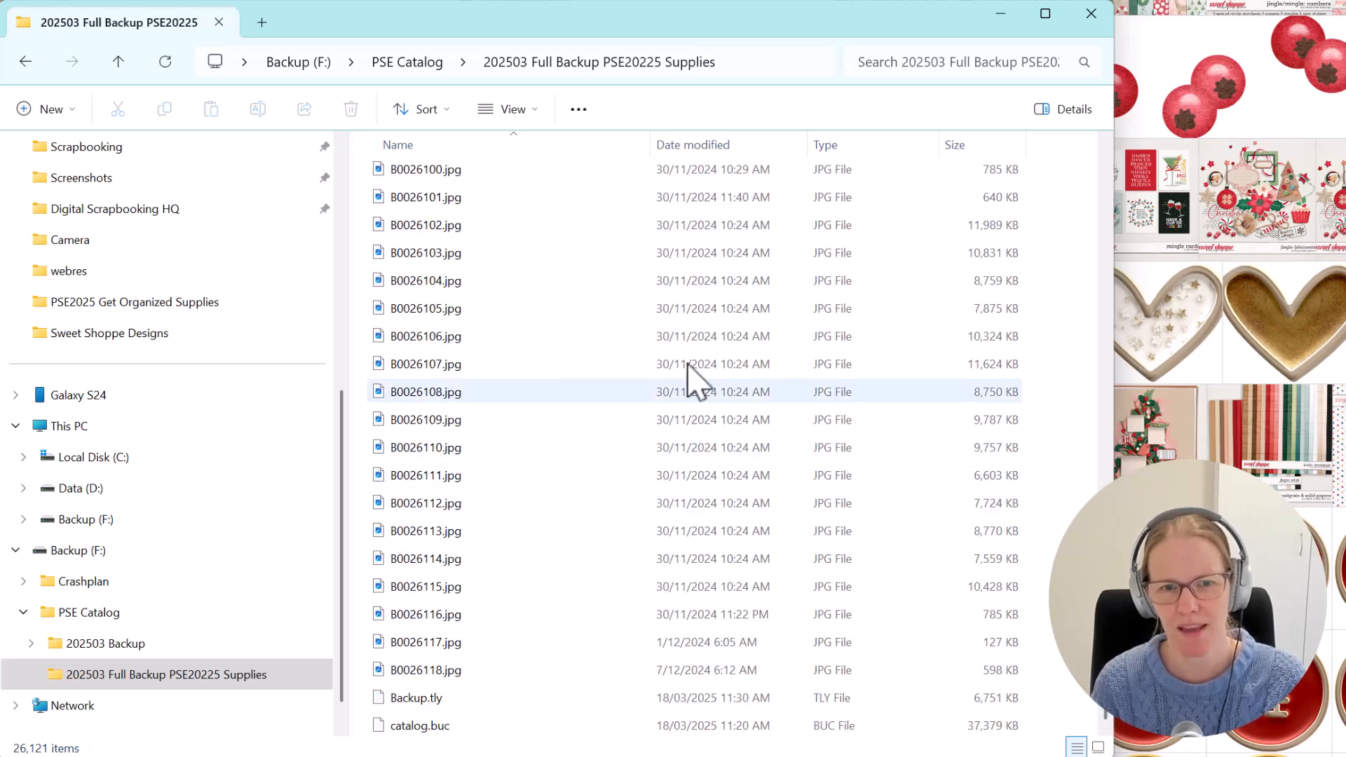
pyautogui.click(1104, 250)
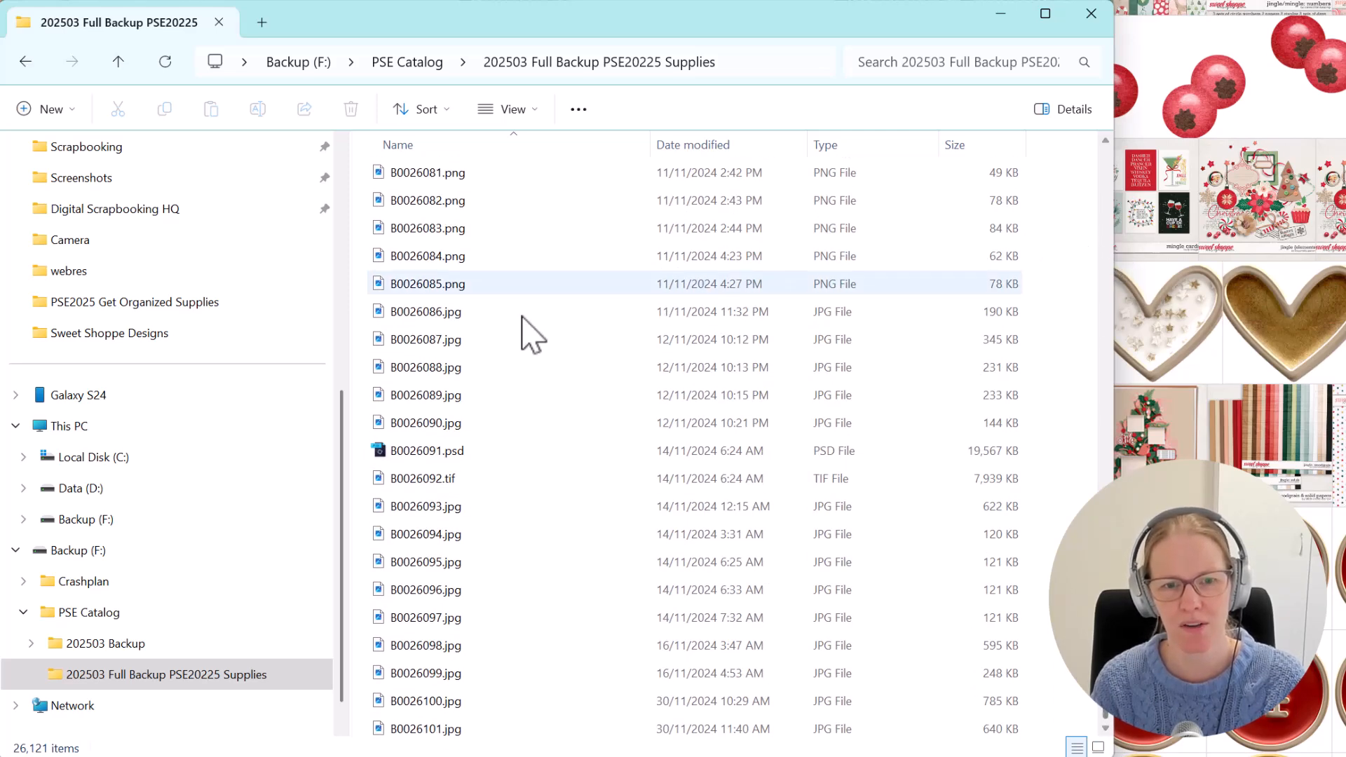
pyautogui.click(442, 316)
pyautogui.doubleClick(441, 315)
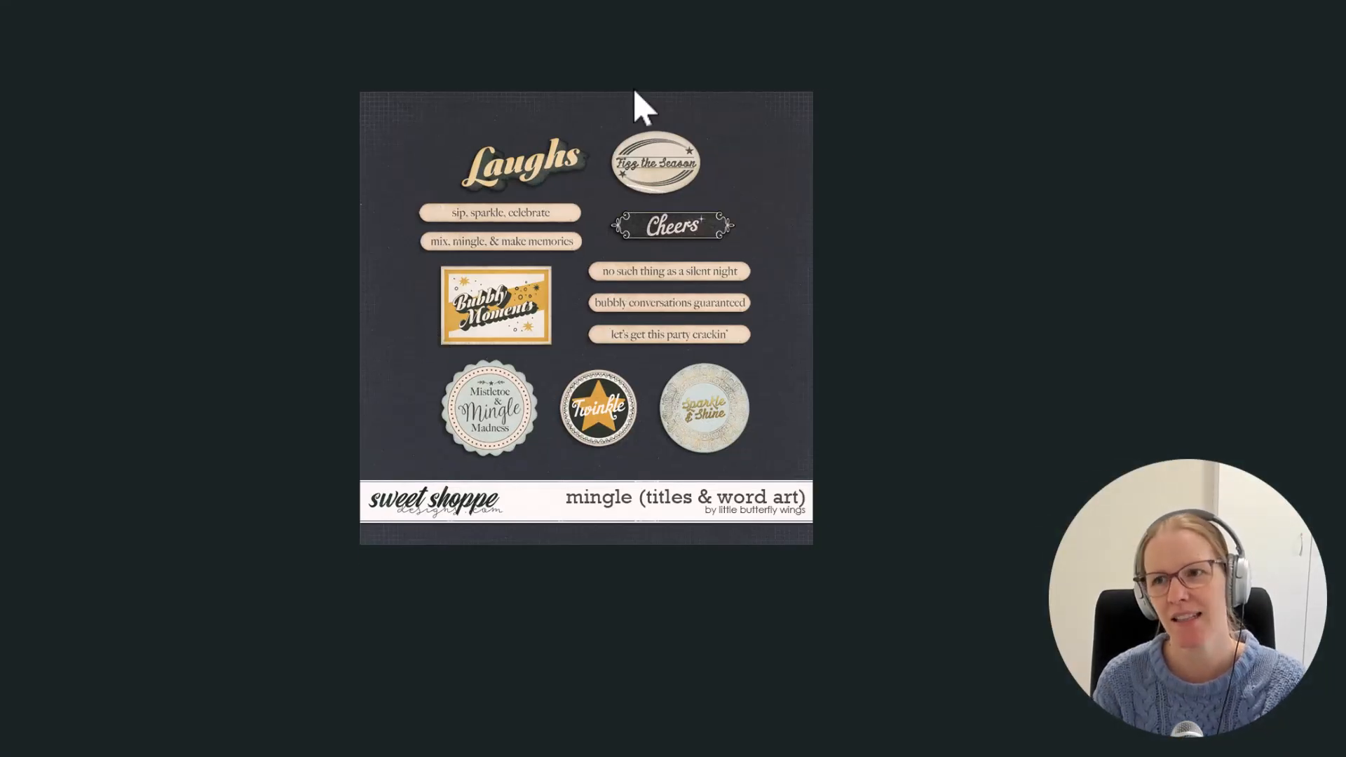
pyautogui.press('Escape')
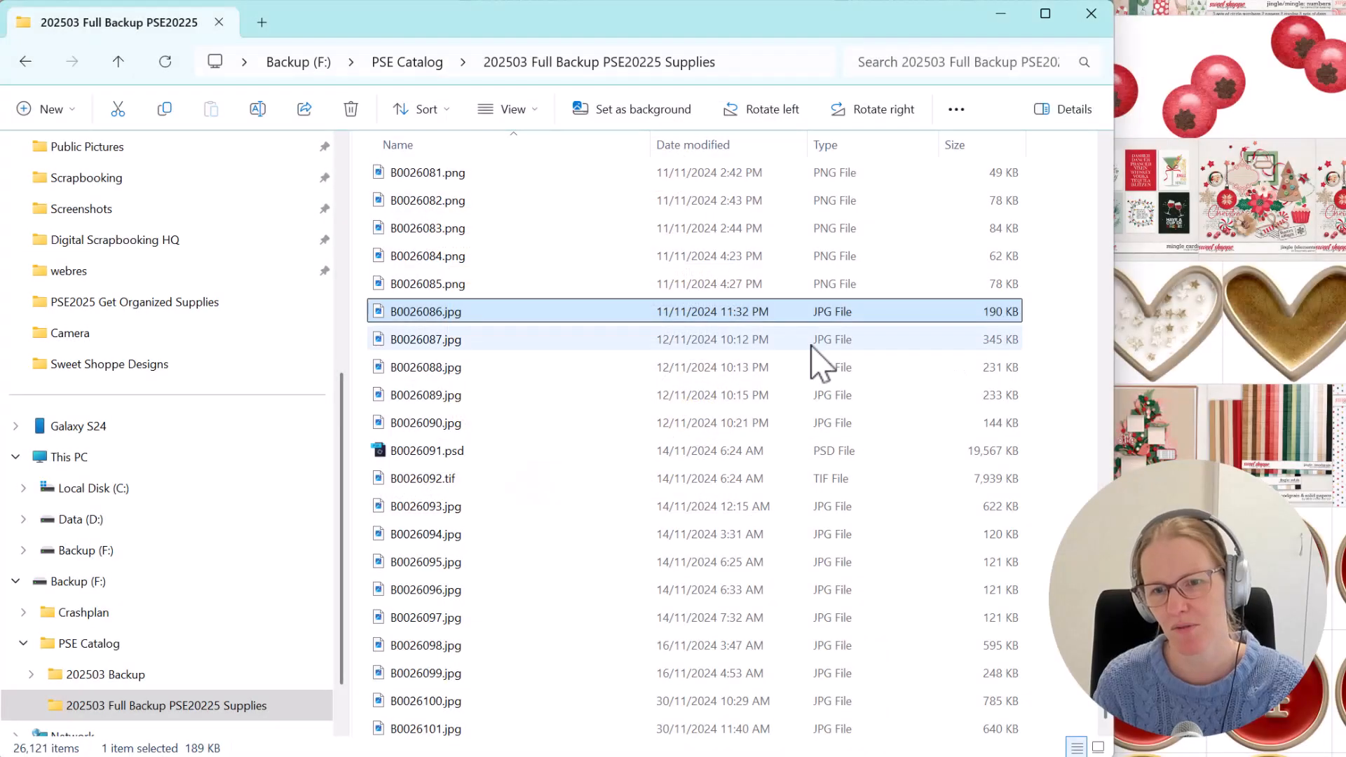
pyautogui.moveTo(1108, 713); pyautogui.dragTo(1105, 158)
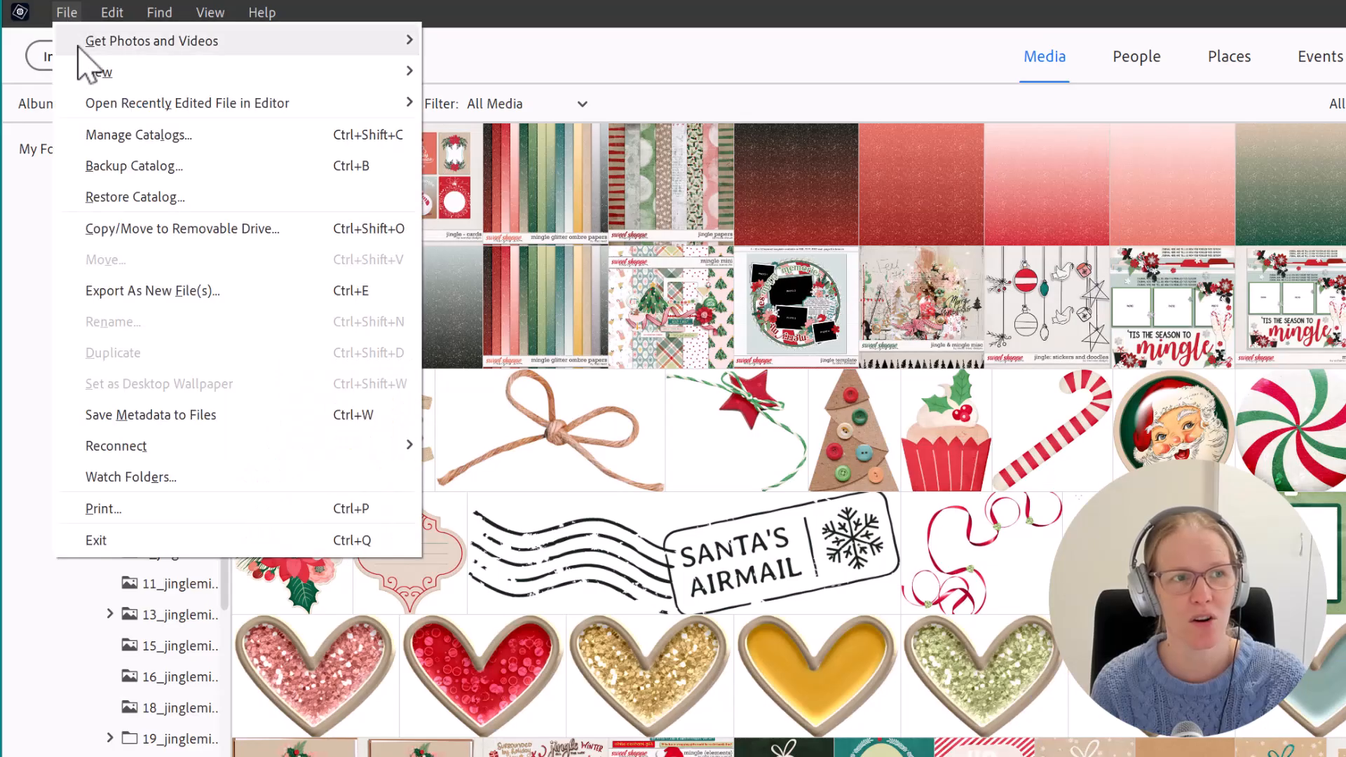
# Switch to Elements Organizer, start restoring a catalog, and choose Backup.tly from PSE Catalog's 202503 Full Backup PSE20225 Supplies folder on Backup (F:).
pyautogui.click(96, 200)
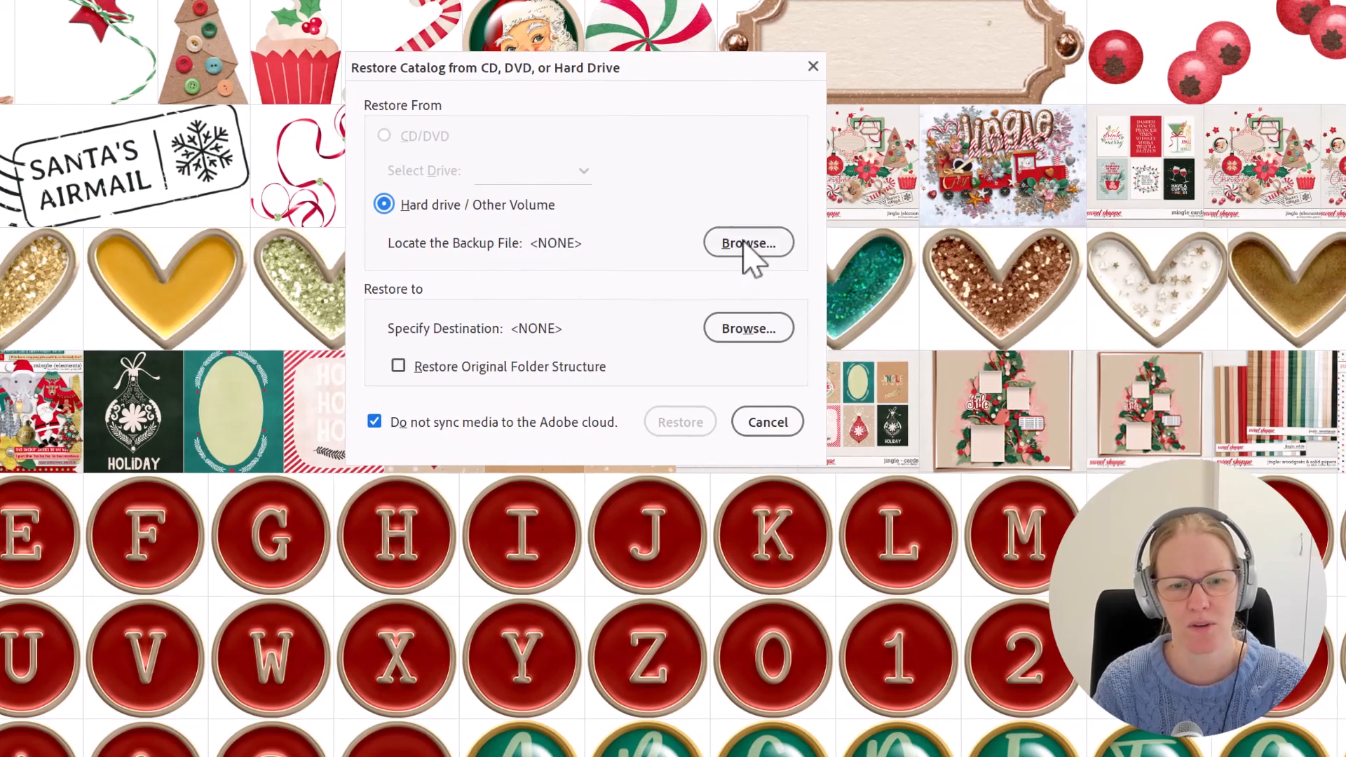
pyautogui.click(753, 243)
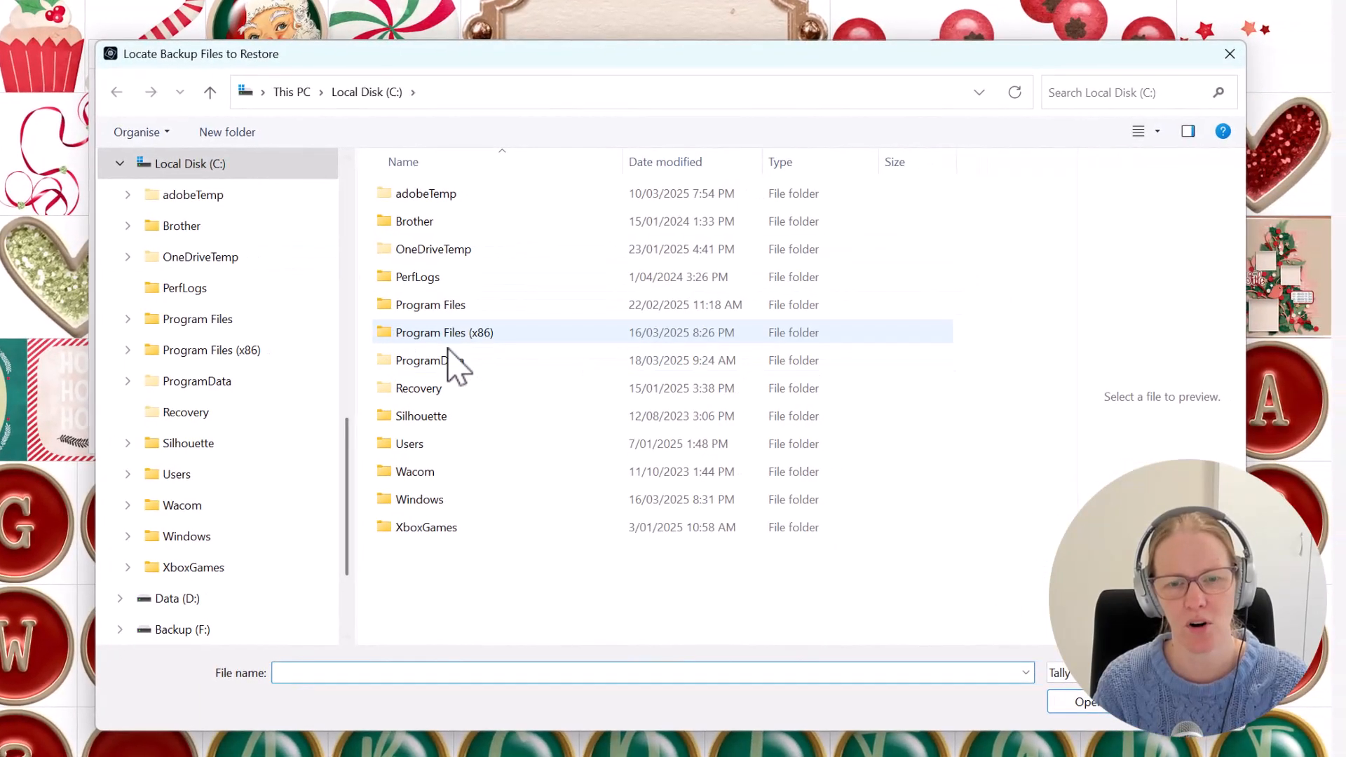
pyautogui.click(266, 631)
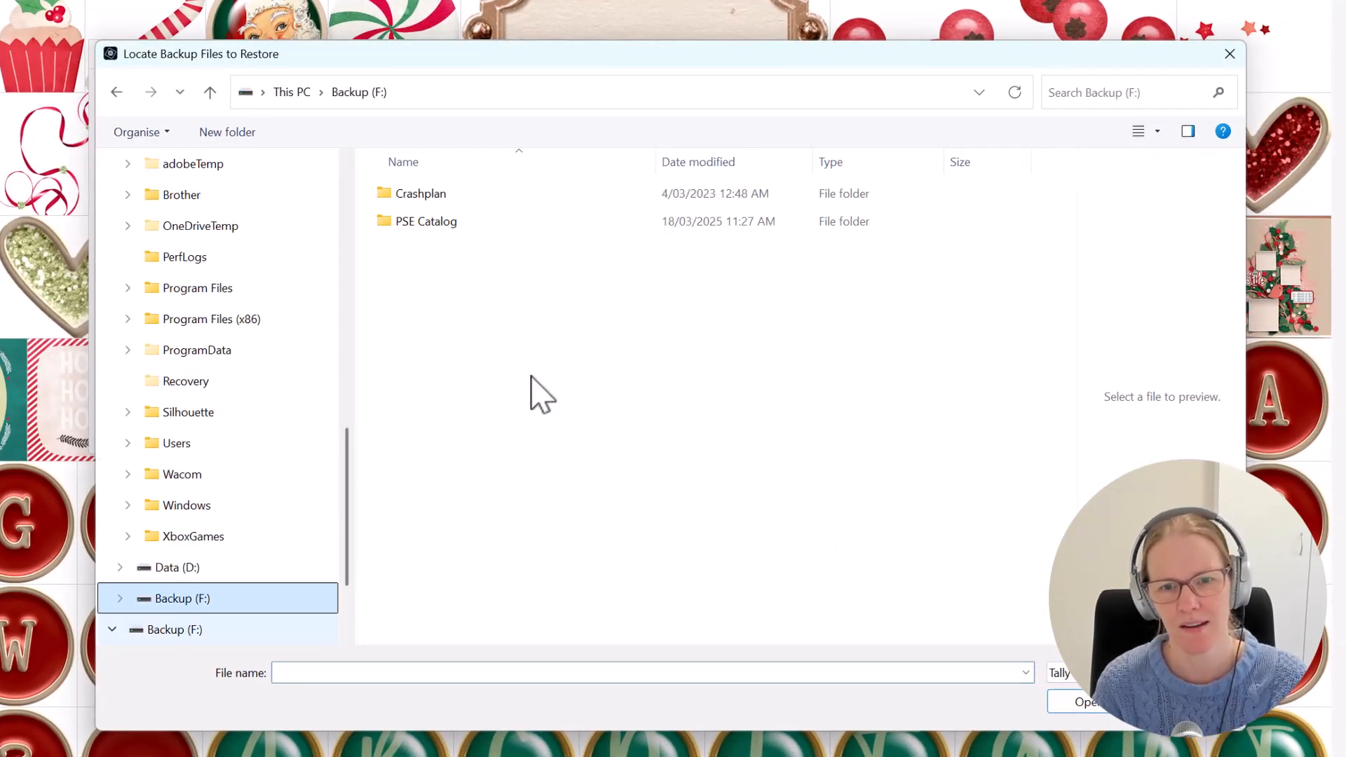
pyautogui.doubleClick(418, 223)
pyautogui.click(430, 226)
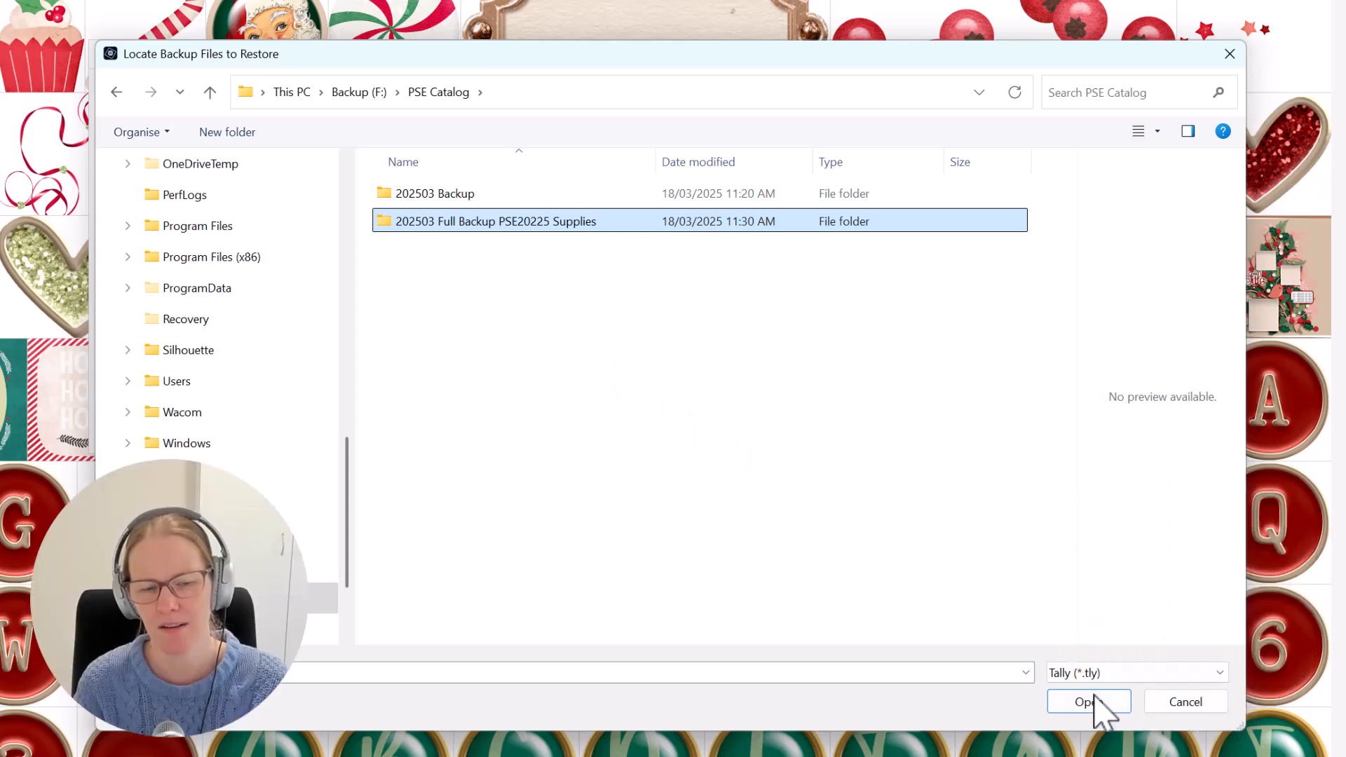
pyautogui.click(1090, 703)
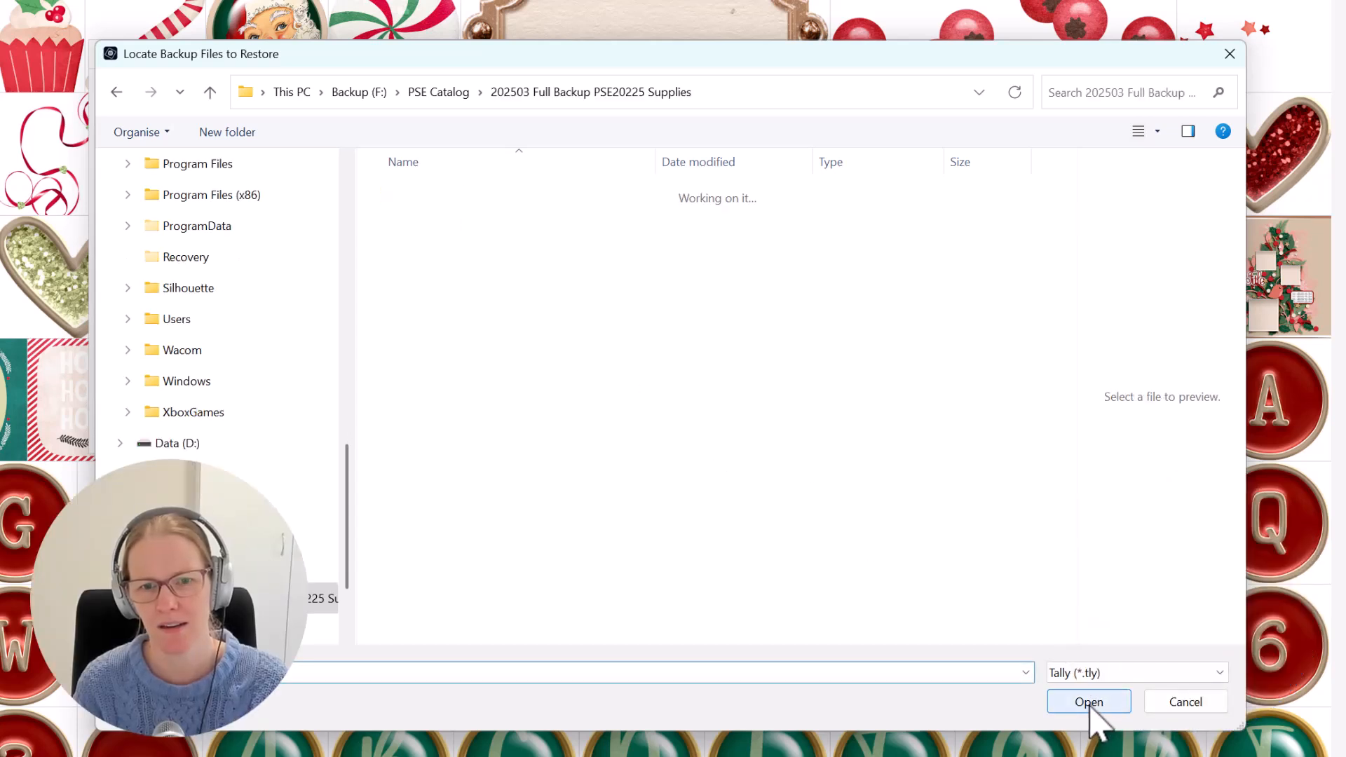
pyautogui.click(1088, 701)
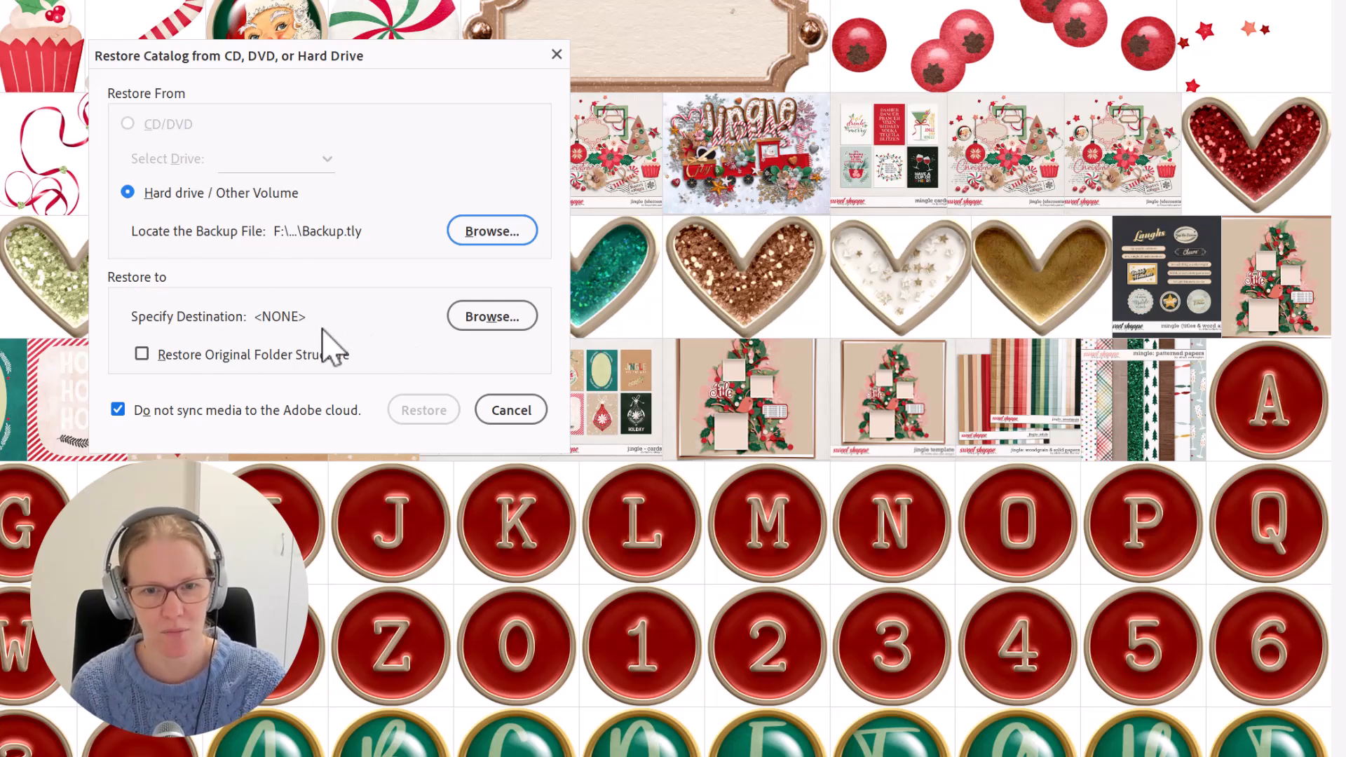
# Browse the possible destination folders for the restored catalog without choosing one, and cancel the restore.
pyautogui.click(493, 321)
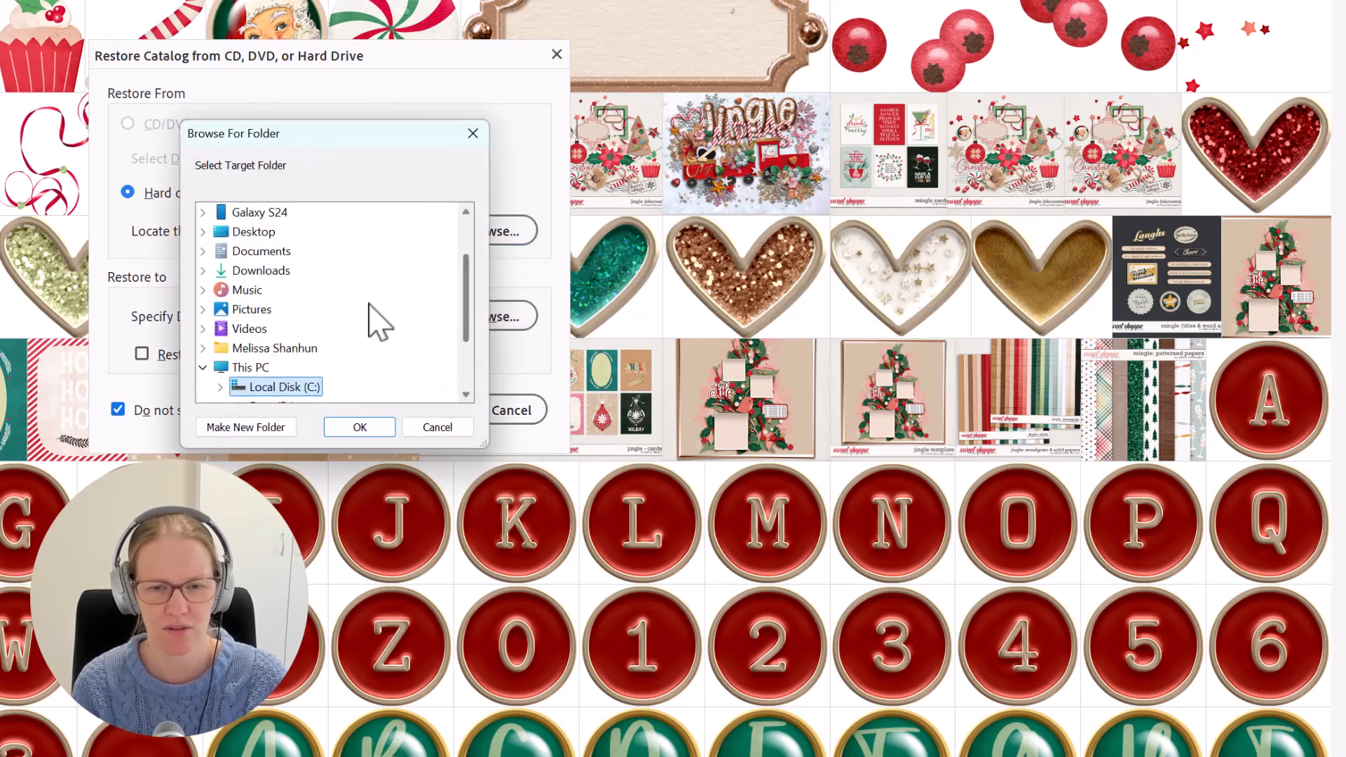
pyautogui.click(427, 429)
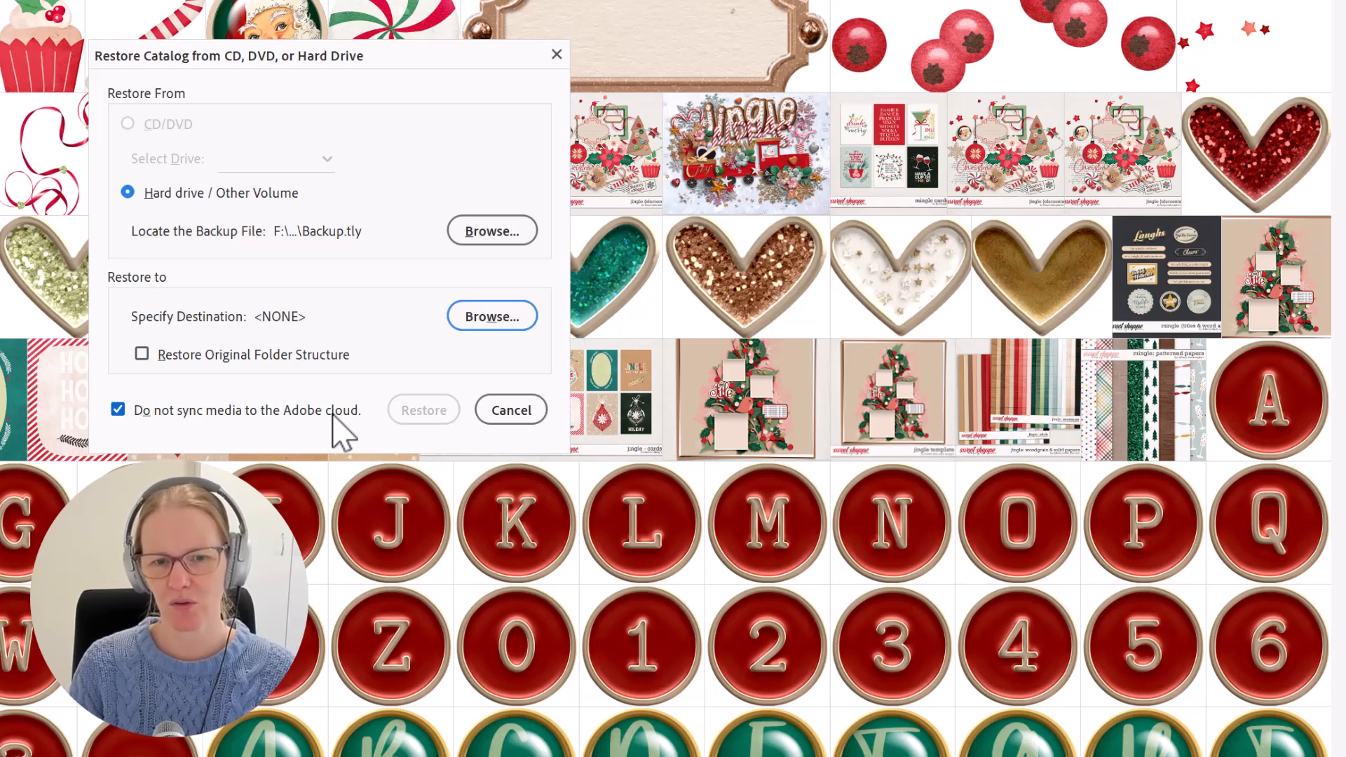
pyautogui.click(526, 419)
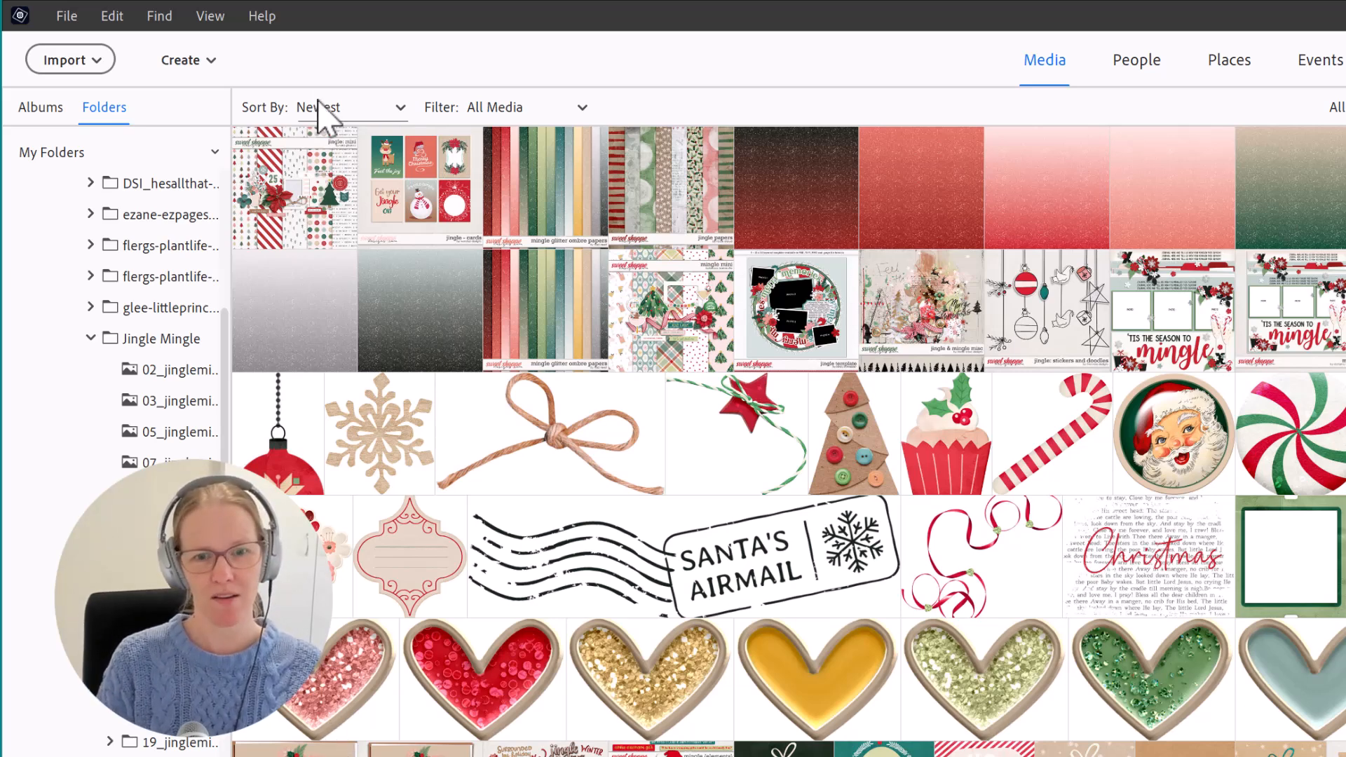
# Open the Catalog Manager and look through the list of catalogs accessible by all users.
pyautogui.click(67, 17)
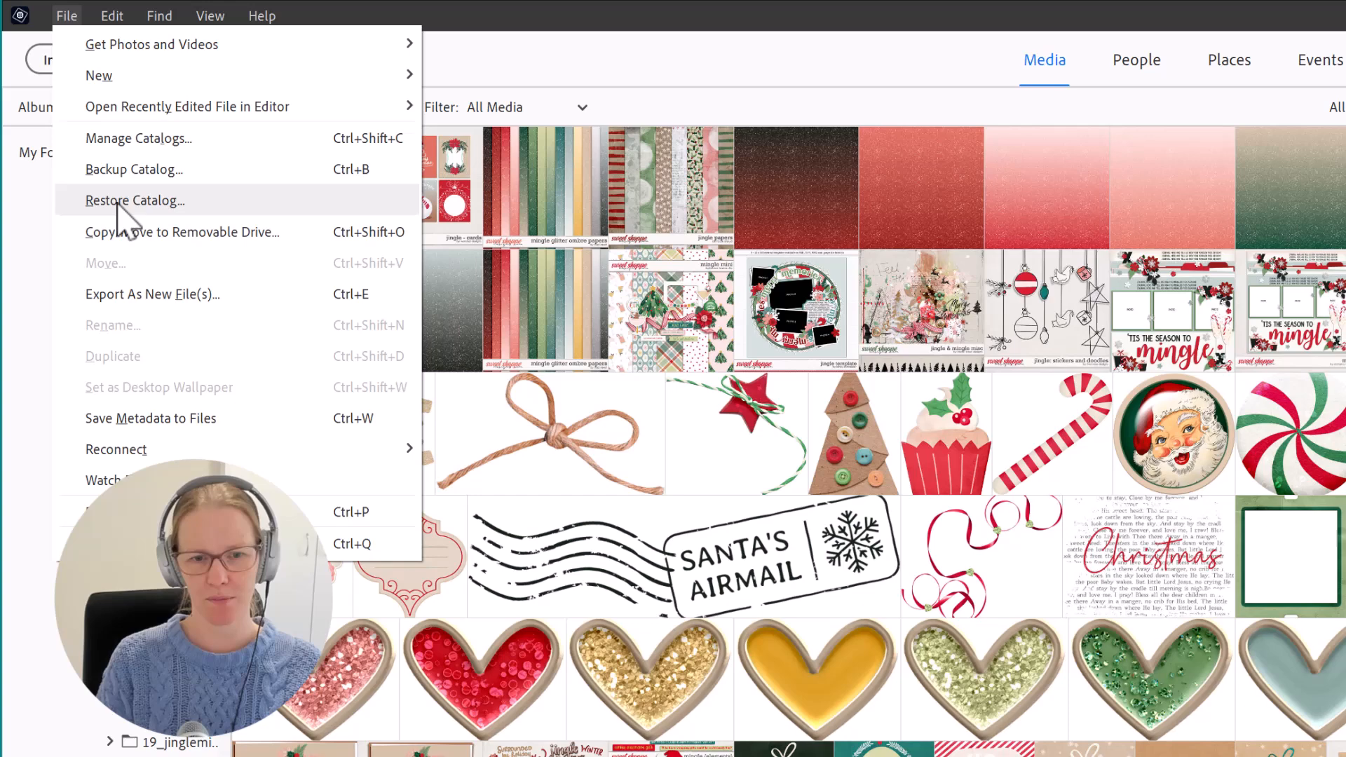
pyautogui.click(158, 142)
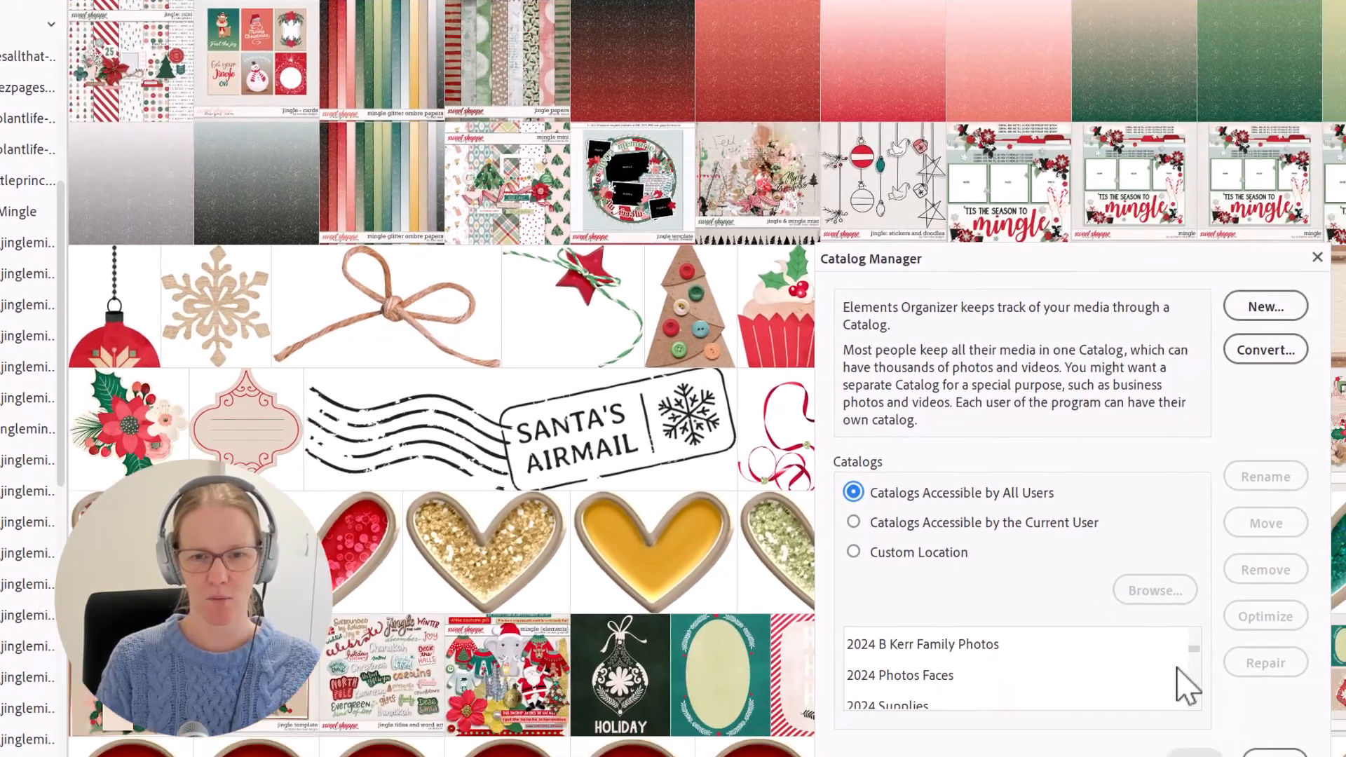
pyautogui.scroll(-1, 1063, 556)
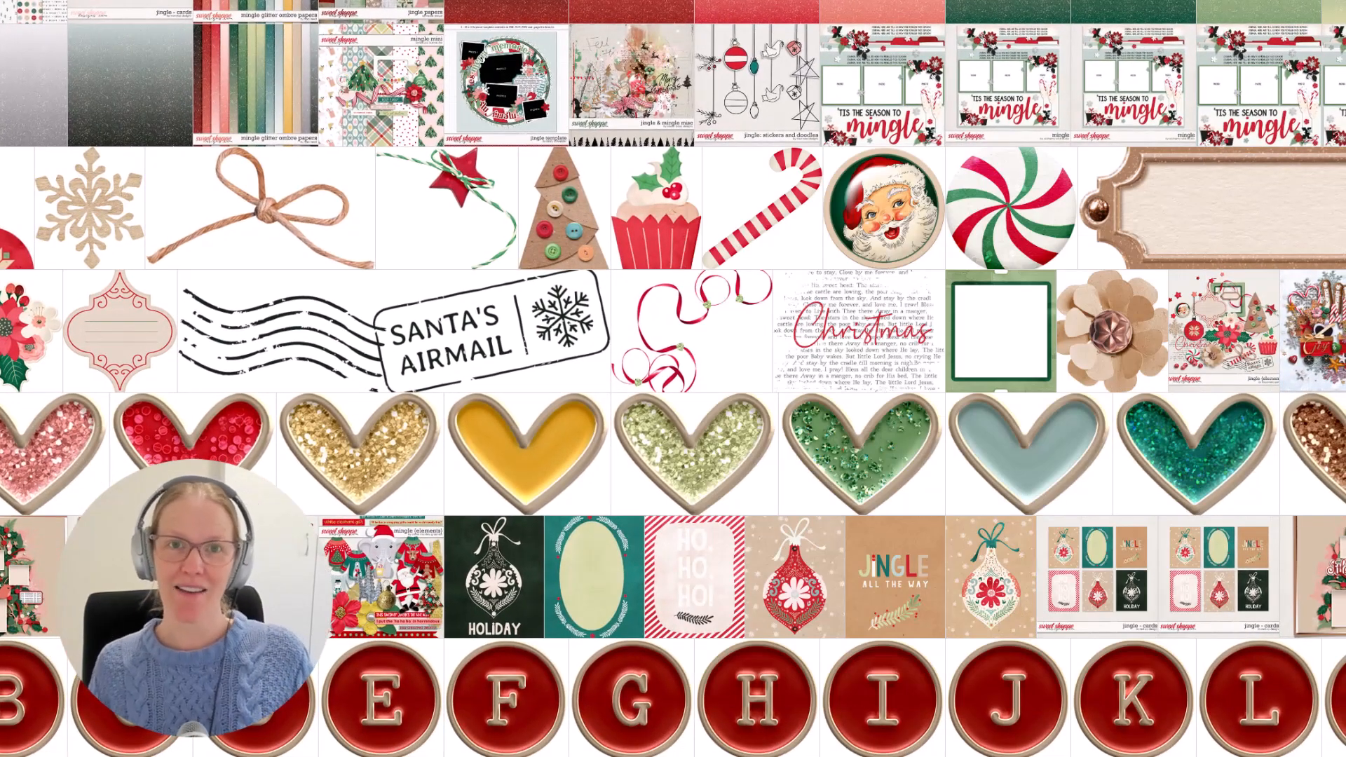